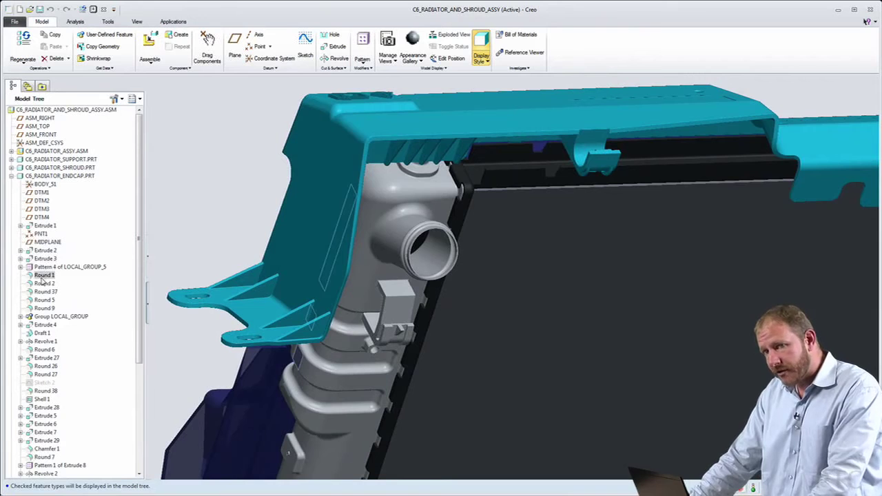
# Switch from the radiator assembly to the empty Creo session and open the part c6_radiator_endcap.prt
pyautogui.click(45, 358)
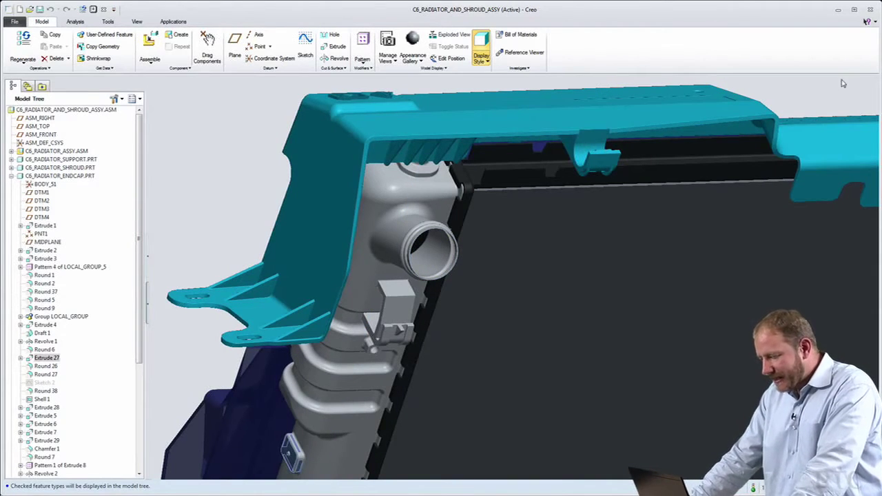
pyautogui.click(838, 10)
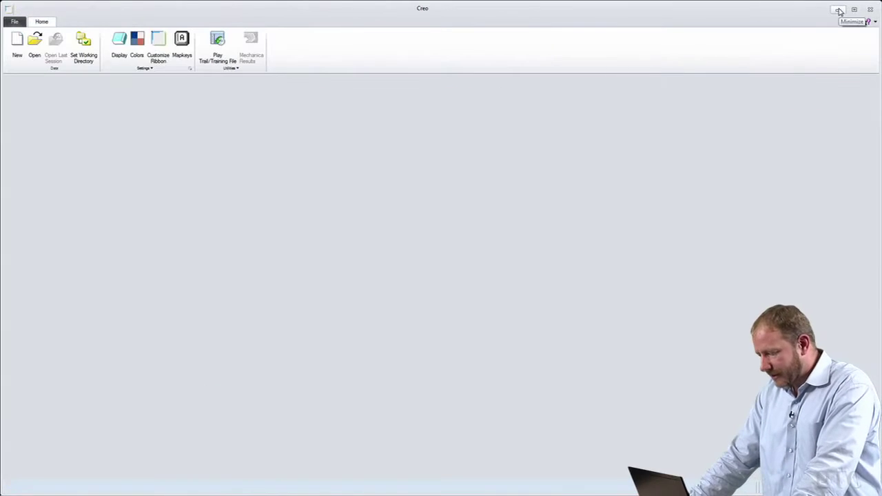
pyautogui.click(34, 43)
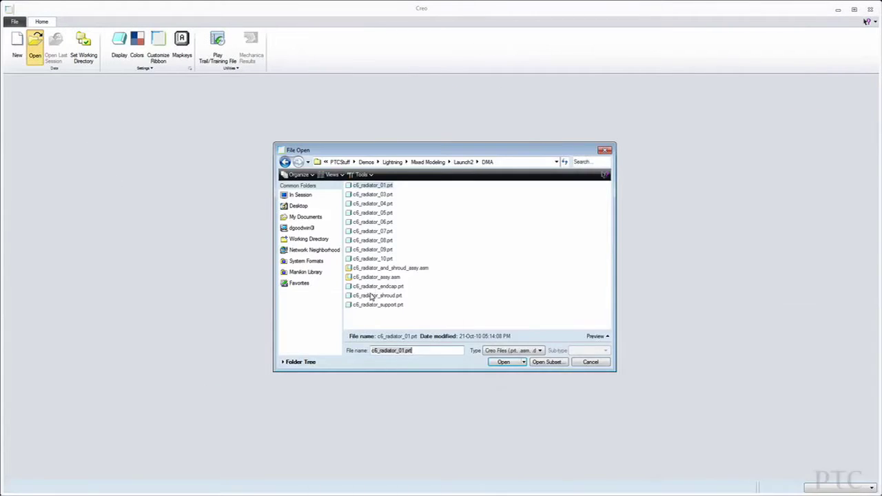
pyautogui.doubleClick(371, 287)
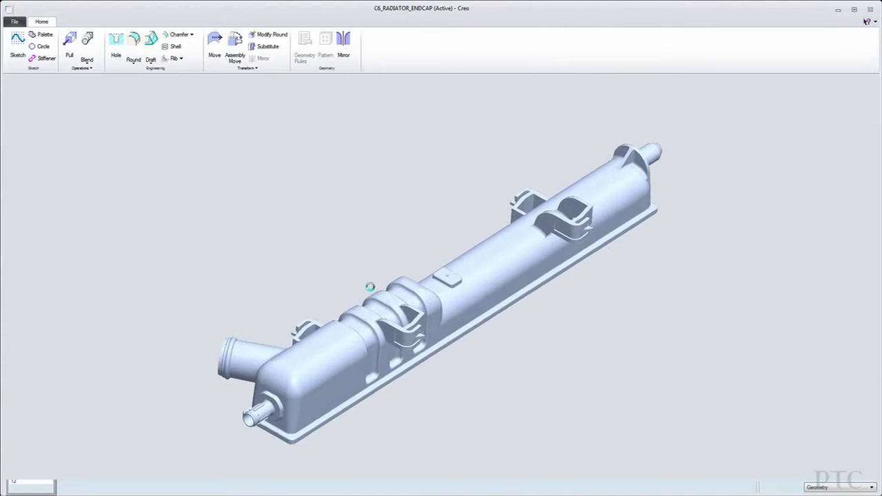
# Select the whole clip bracket nearest the large inlet pipe and move it about 1.93 along the end cap towards the middle ribs
pyautogui.moveTo(370, 291); pyautogui.dragTo(461, 357, button='middle')
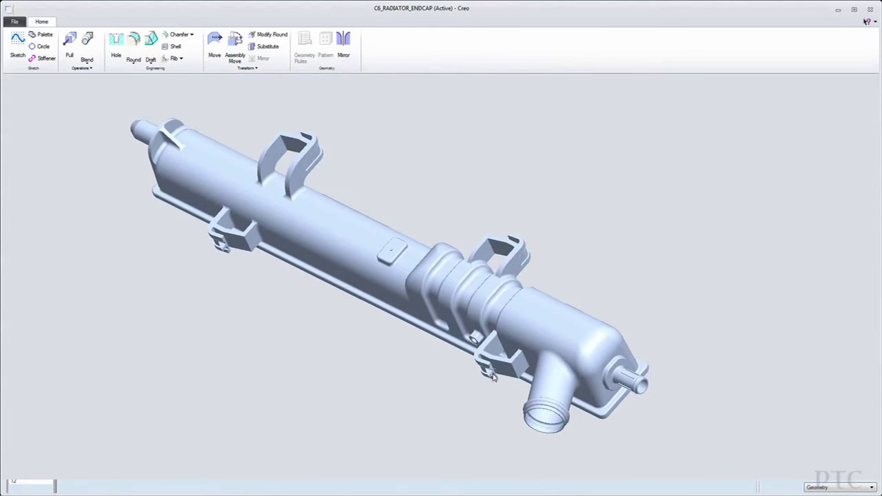
pyautogui.scroll(5, 511, 370)
pyautogui.scroll(4, 511, 370)
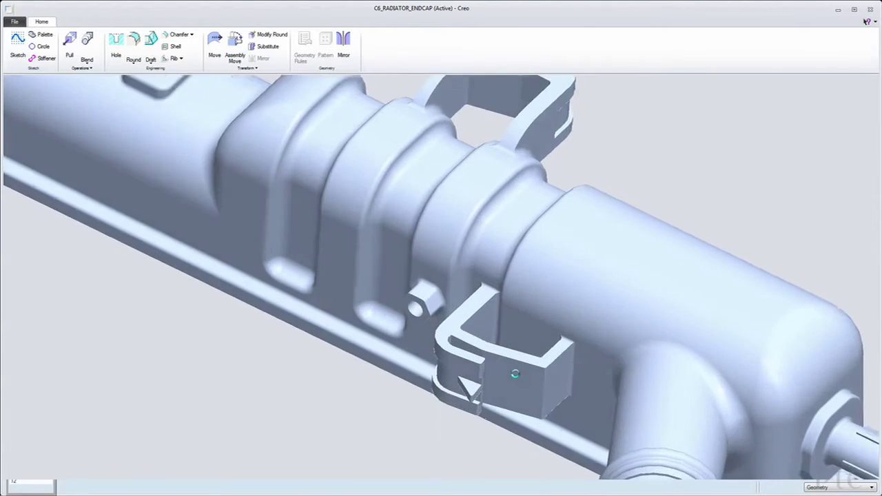
pyautogui.click(539, 377)
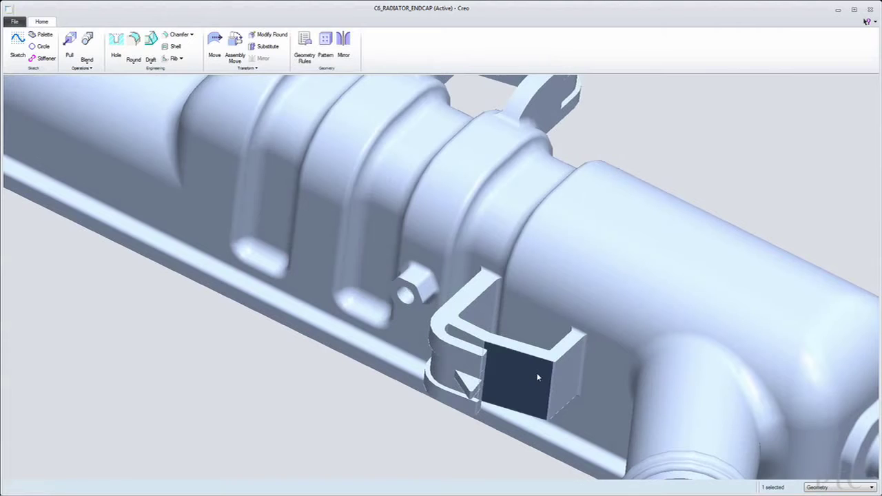
pyautogui.click(597, 354)
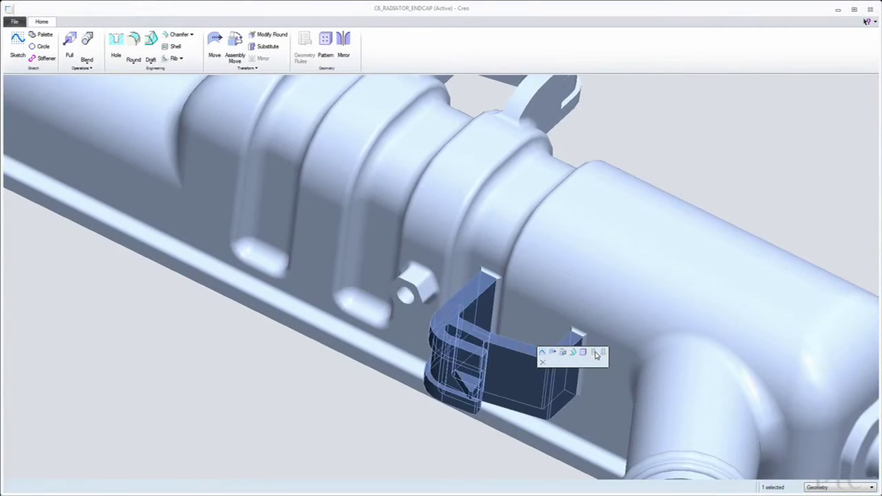
pyautogui.click(553, 353)
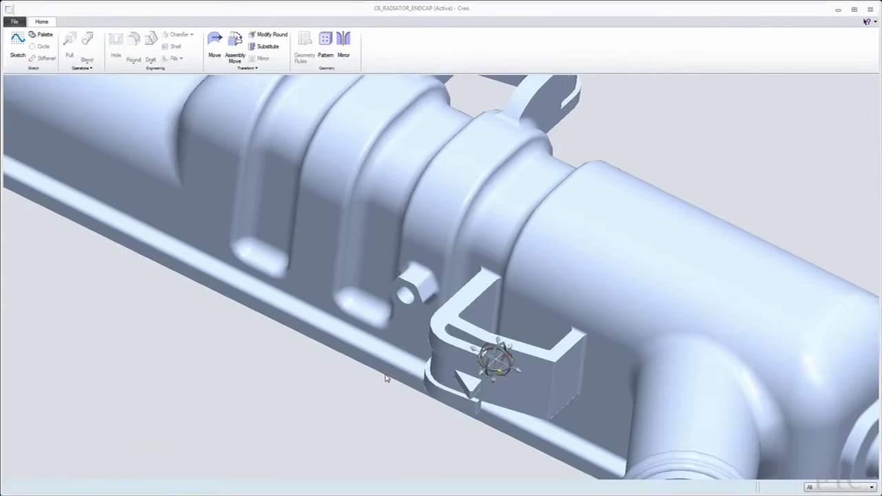
pyautogui.moveTo(364, 371); pyautogui.dragTo(206, 279)
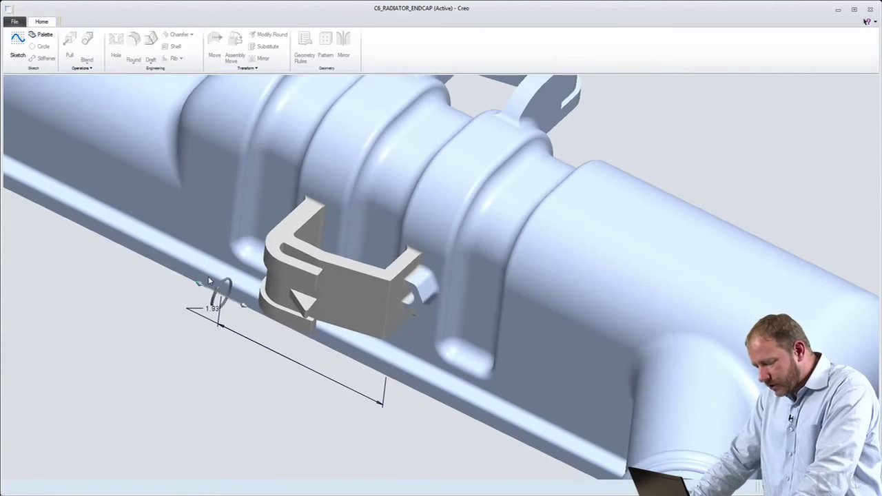
# Fine-tune the bracket's move along the end cap, set the distance to 2.5 and finish the move
pyautogui.scroll(-4, 207, 279)
pyautogui.scroll(-3, 197, 287)
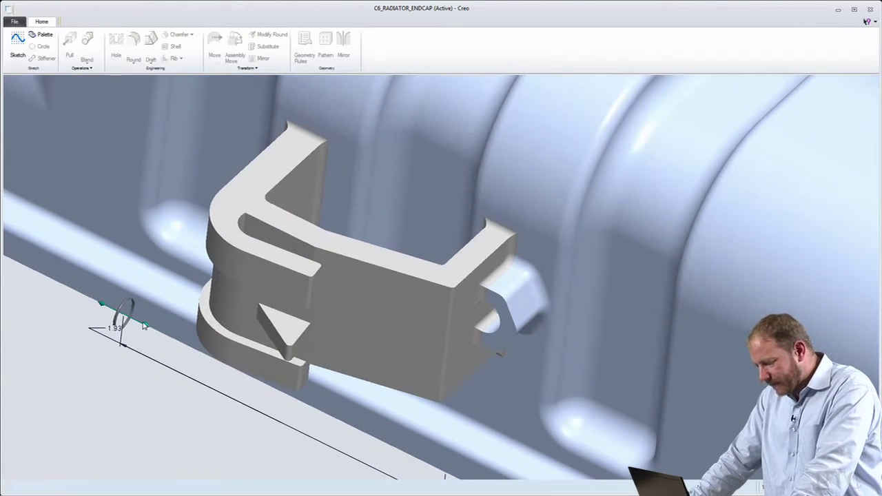
pyautogui.moveTo(146, 326); pyautogui.dragTo(157, 334)
pyautogui.scroll(4, 179, 334)
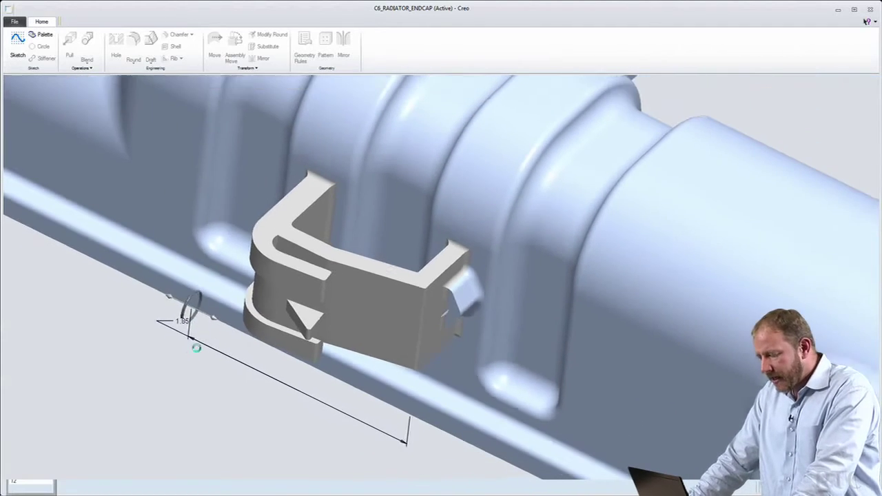
pyautogui.scroll(2, 200, 333)
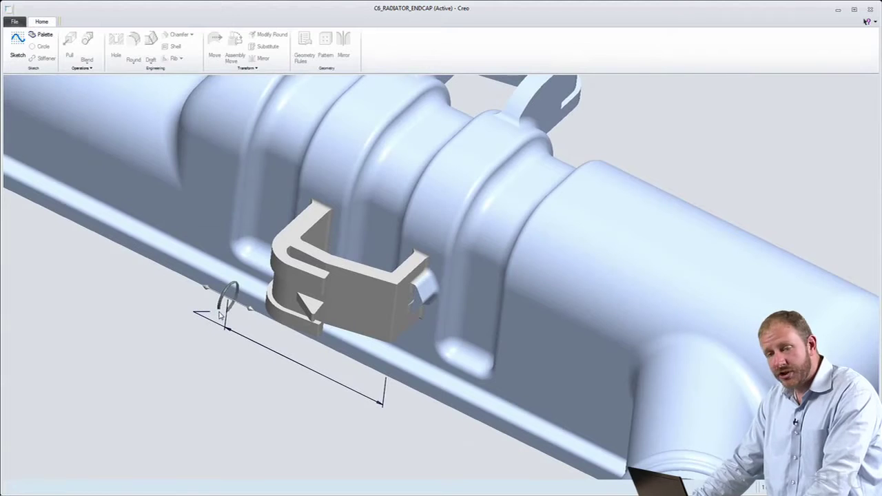
pyautogui.write('2.5')
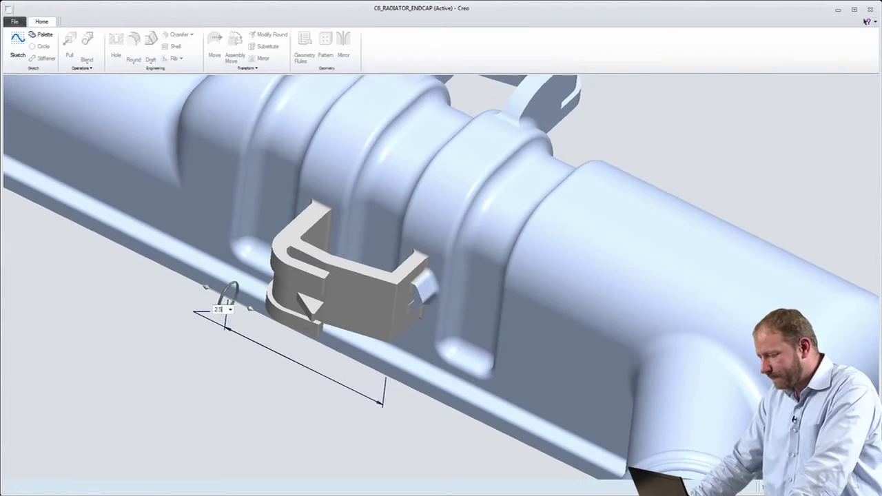
pyautogui.press('Return')
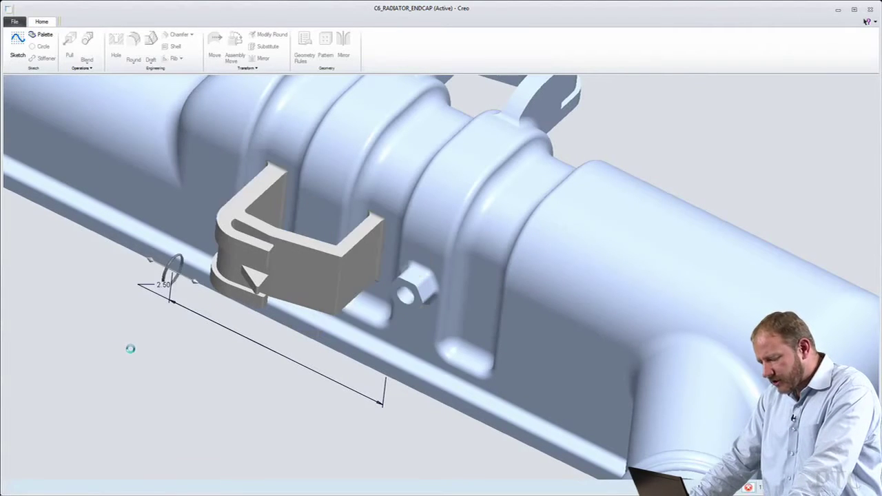
pyautogui.click(159, 318)
# Start an Assembly Move of the small pipe fitting with its flange and mate it onto the end cap's long side wall
pyautogui.hotkey('ctrl', 'd')
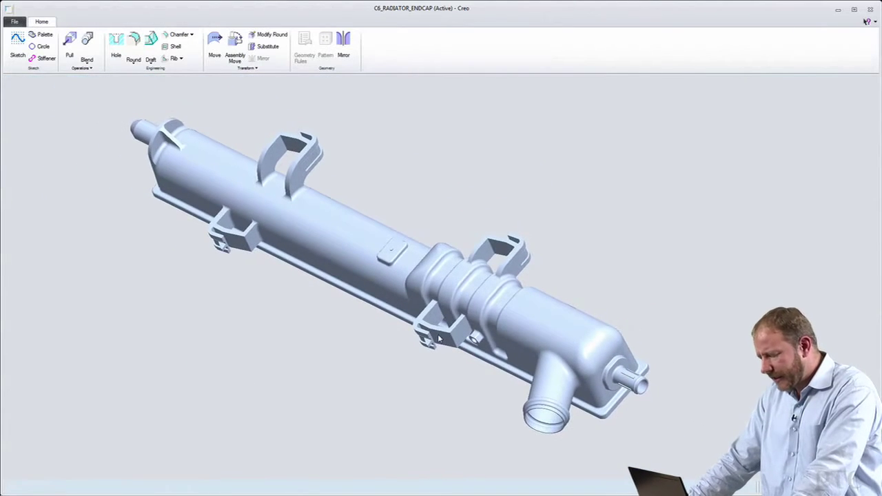
pyautogui.press('1')
pyautogui.press('2')
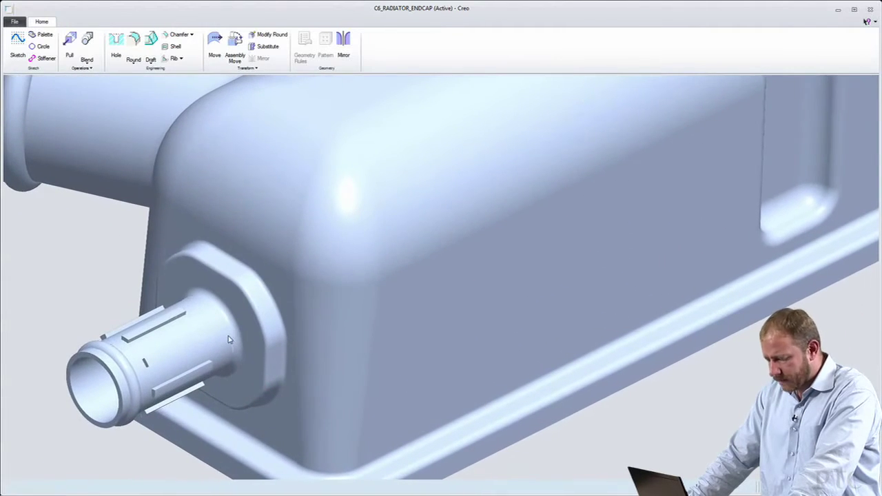
pyautogui.click(225, 335)
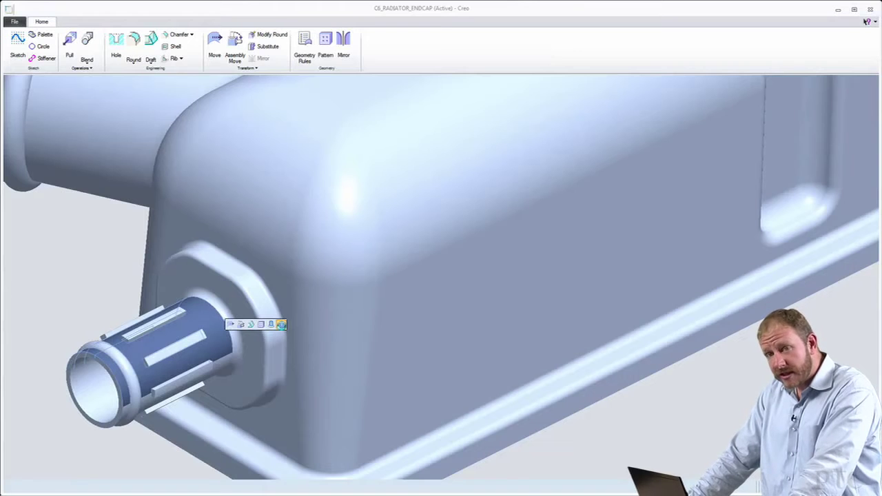
pyautogui.click(240, 324)
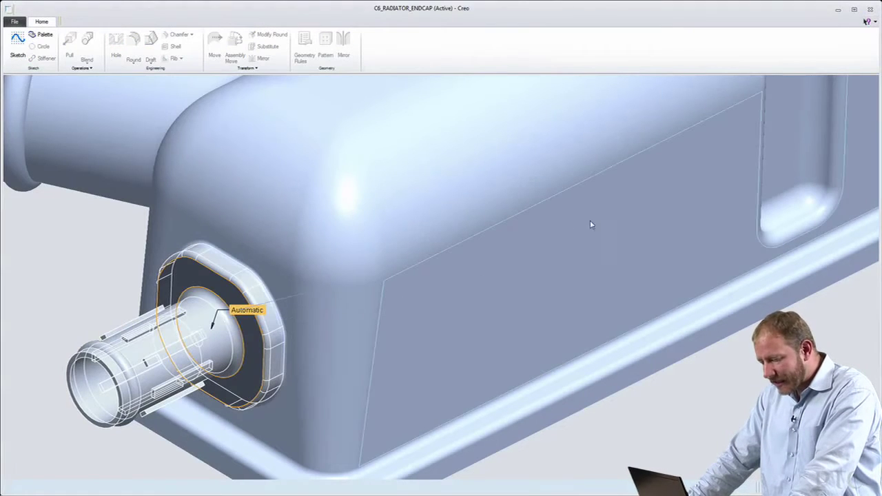
pyautogui.middleClick(639, 205)
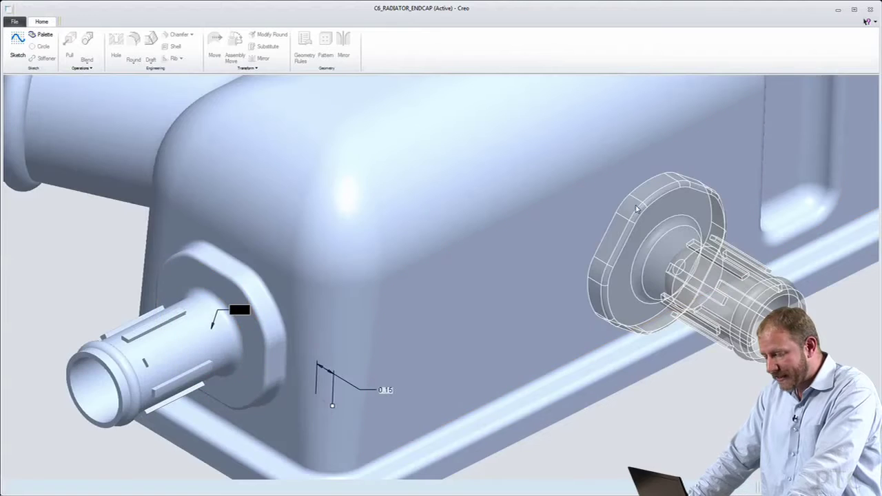
# Orient the fitting's flat flange edge to the end cap's base lip, complete the Assembly Move and clear the selection
pyautogui.click(615, 239)
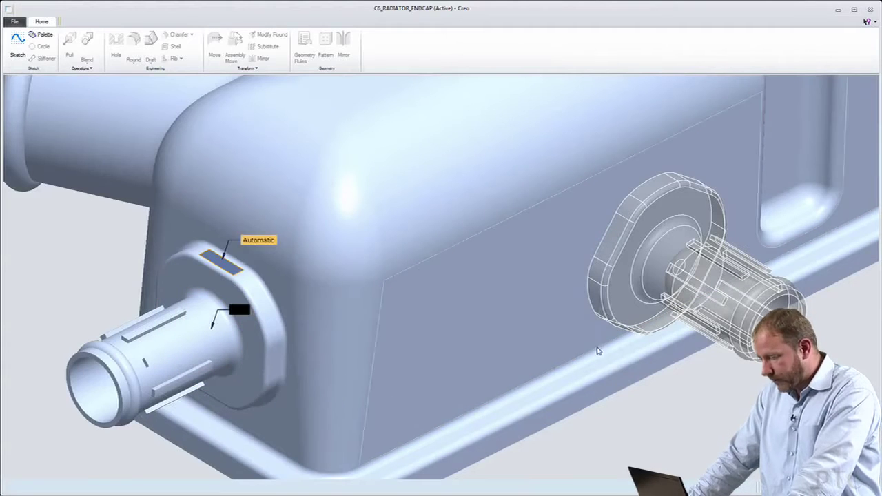
pyautogui.click(598, 369)
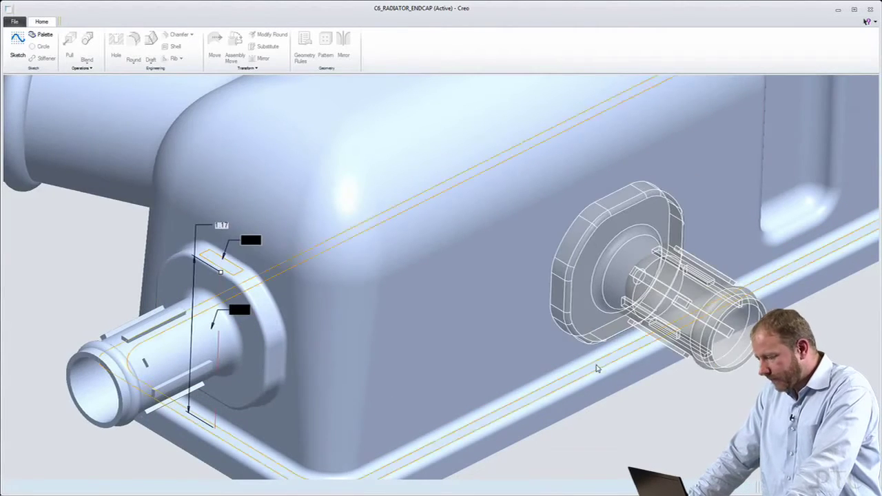
pyautogui.click(281, 409)
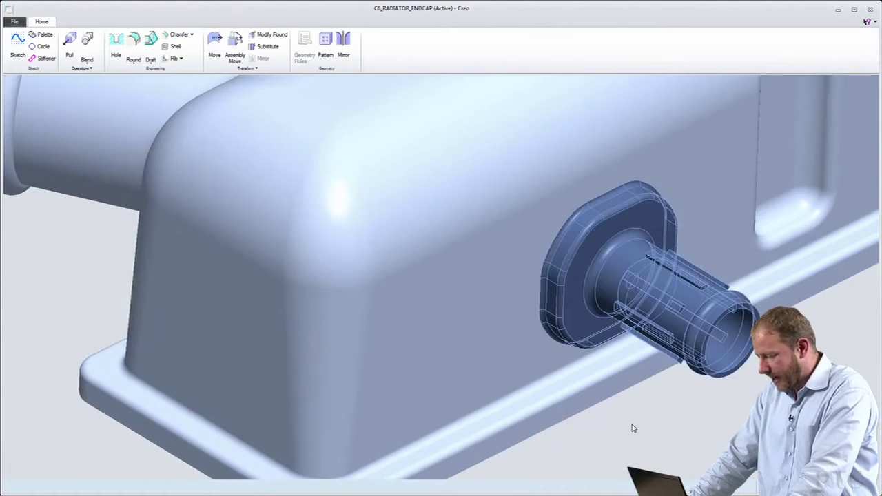
pyautogui.scroll(-10, 622, 437)
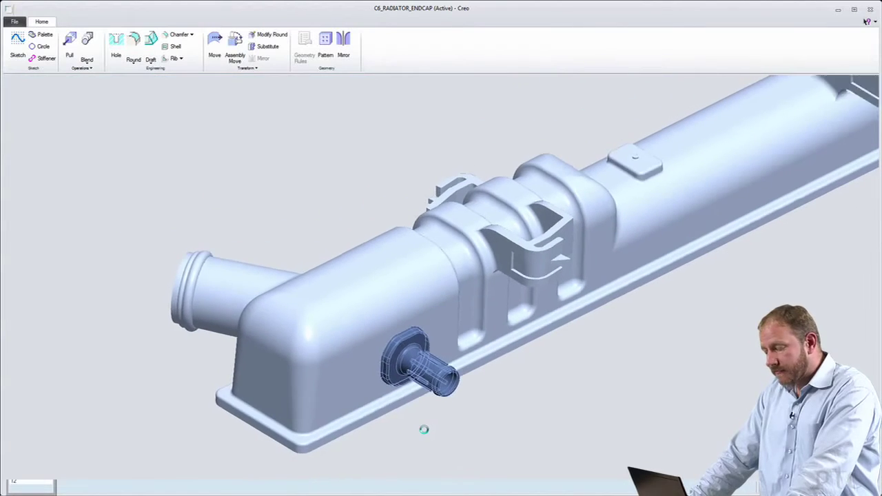
pyautogui.click(422, 430)
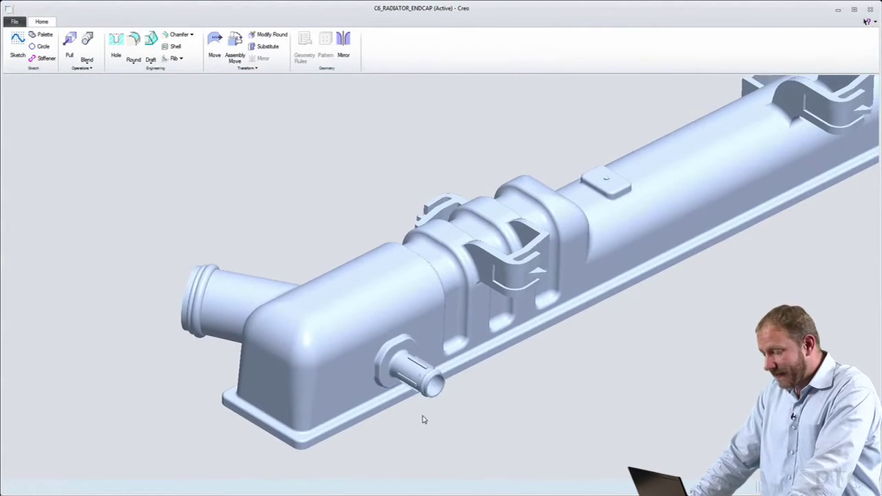
# Place the Stiffener sketch shape across the tube beside the rectangular pad at an offset of about 0.88, and pull it into a solid reaching the tube
pyautogui.scroll(10, 421, 414)
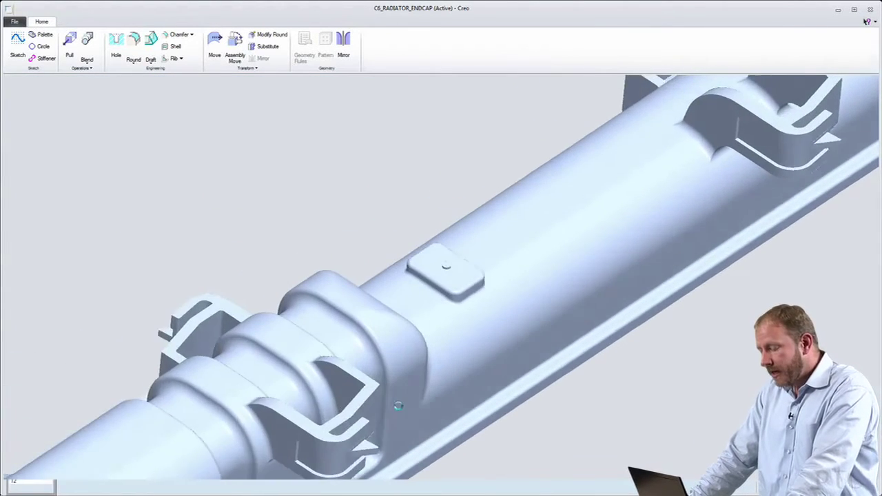
pyautogui.click(43, 58)
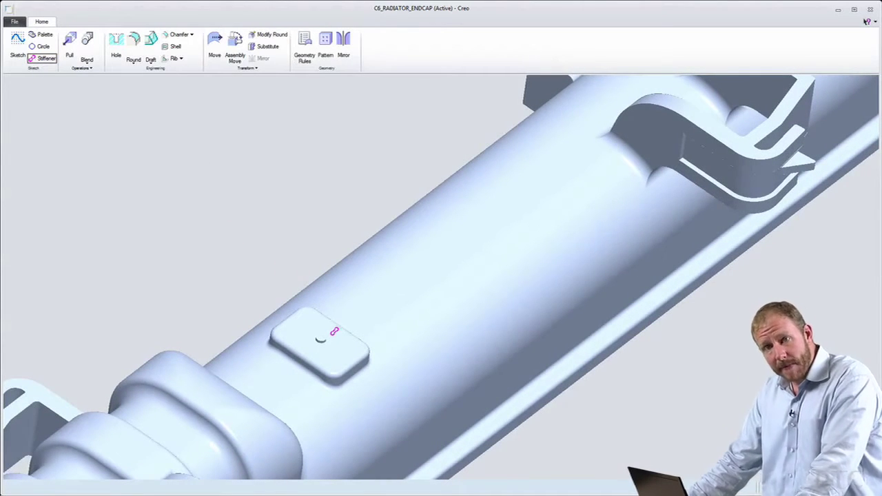
pyautogui.click(334, 330)
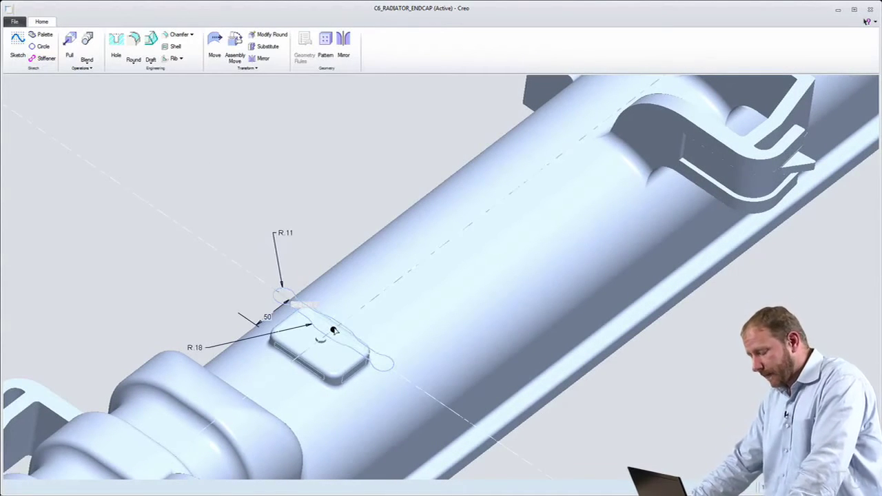
pyautogui.moveTo(334, 330); pyautogui.dragTo(358, 311)
pyautogui.press('F12')
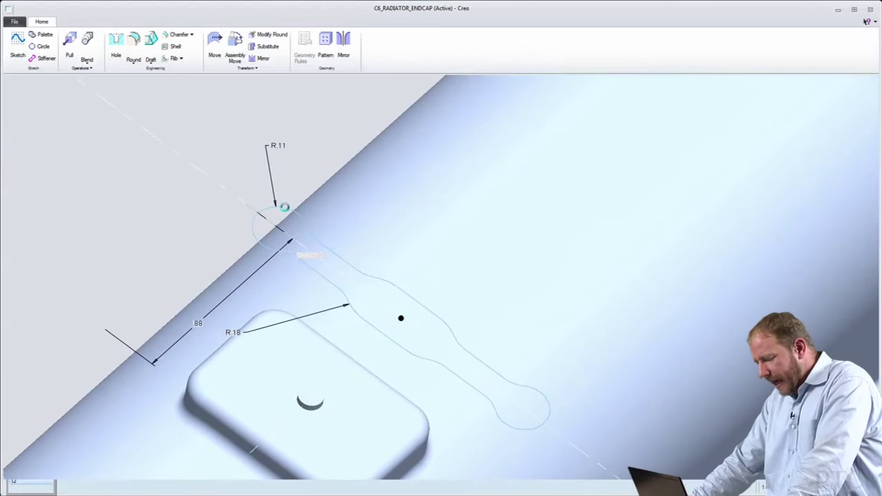
pyautogui.click(284, 209)
pyautogui.click(289, 198)
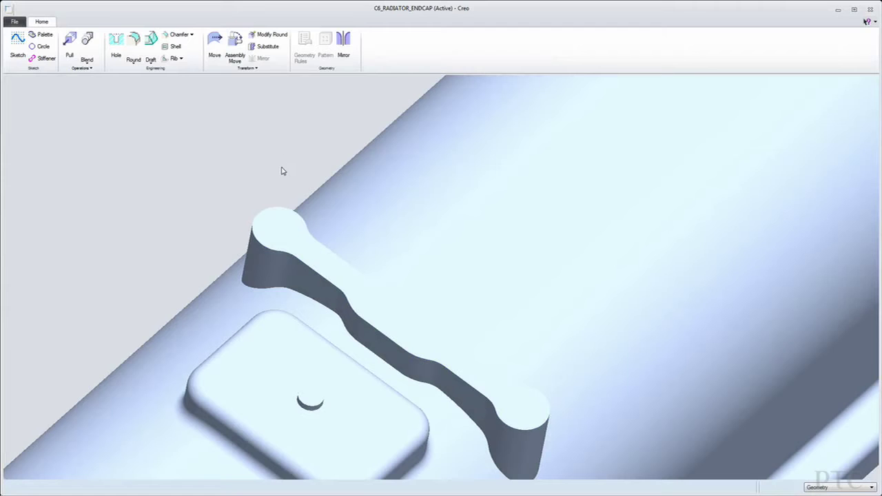
# Draft all side walls of the stiffener by 7 degrees, using its top face as the draft hinge
pyautogui.click(273, 227)
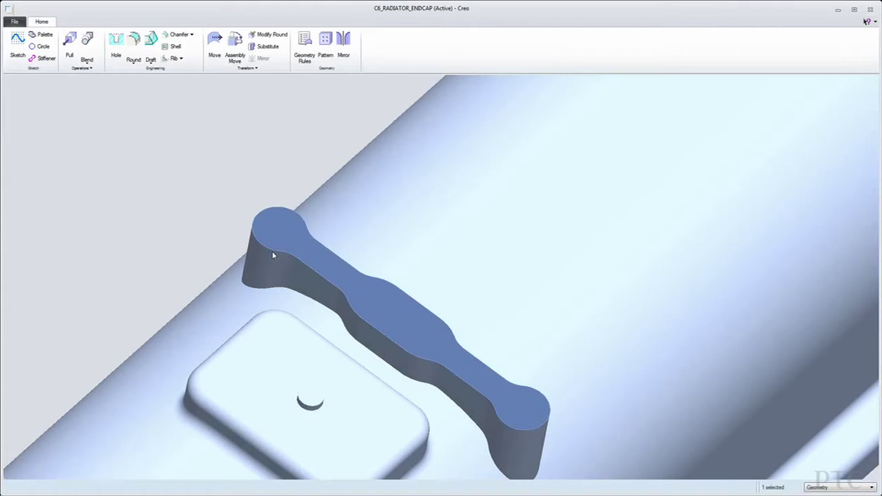
pyautogui.click(275, 254)
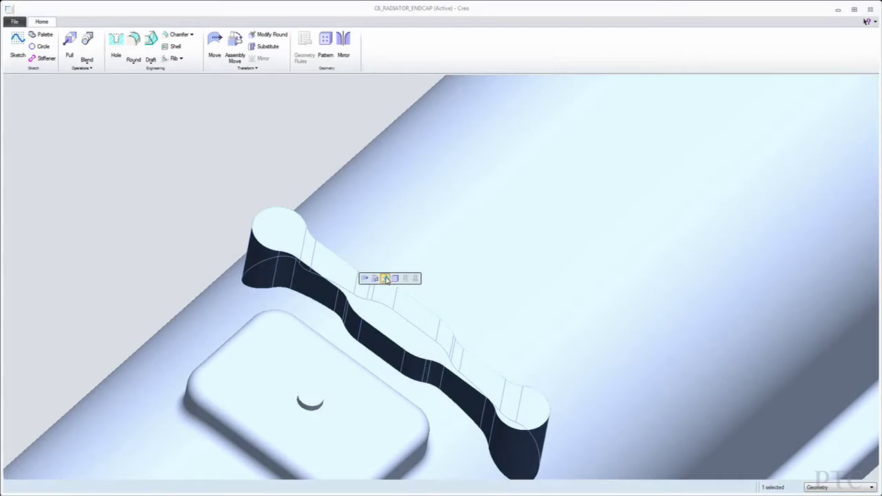
pyautogui.click(387, 278)
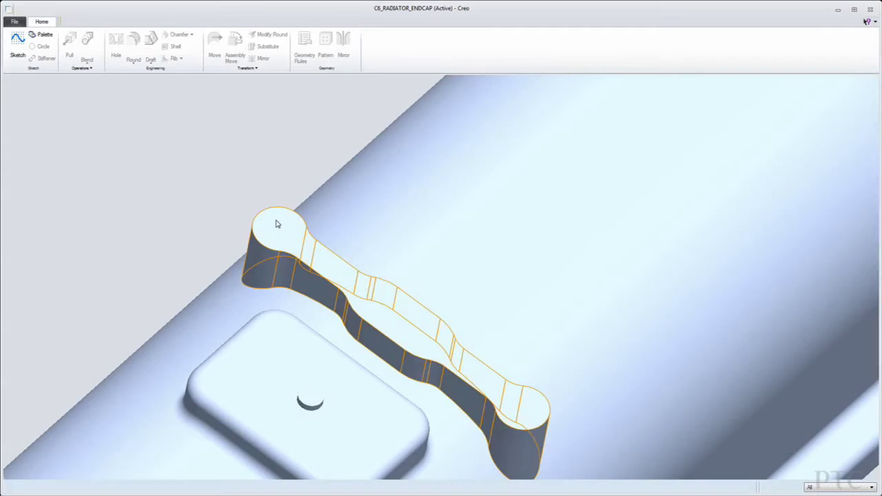
pyautogui.click(277, 221)
pyautogui.moveTo(321, 245); pyautogui.dragTo(326, 250)
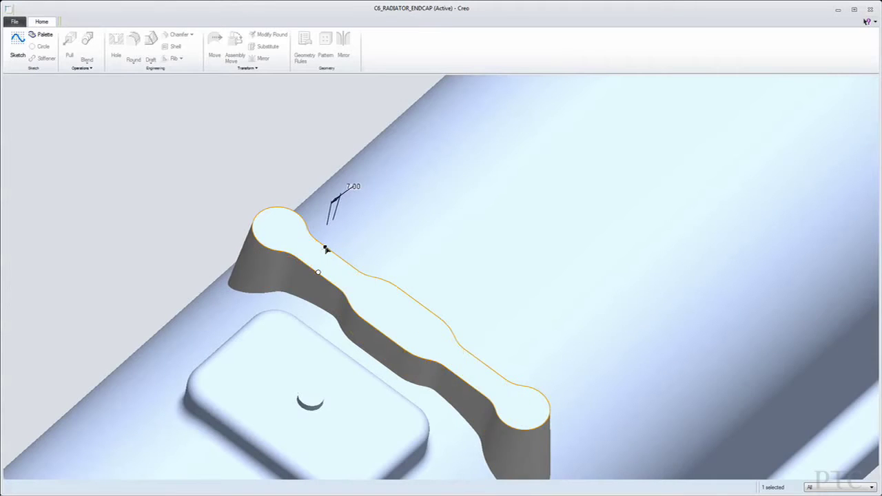
pyautogui.middleClick(292, 168)
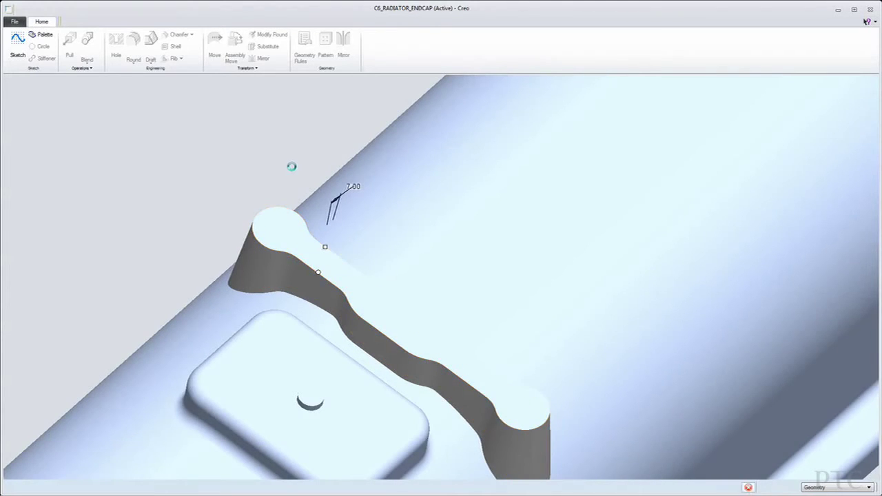
# Round the edge loop where the drafted stiffener meets the tube with a radius of .03
pyautogui.click(251, 161)
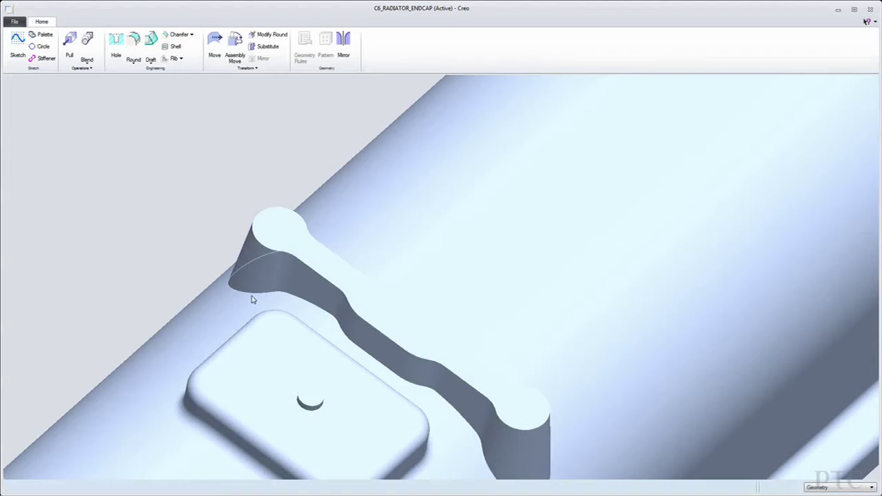
pyautogui.click(250, 293)
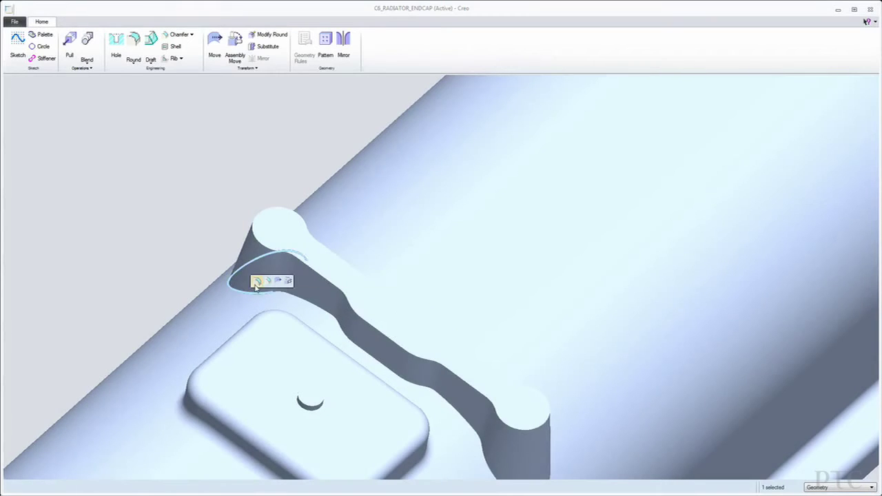
pyautogui.click(257, 281)
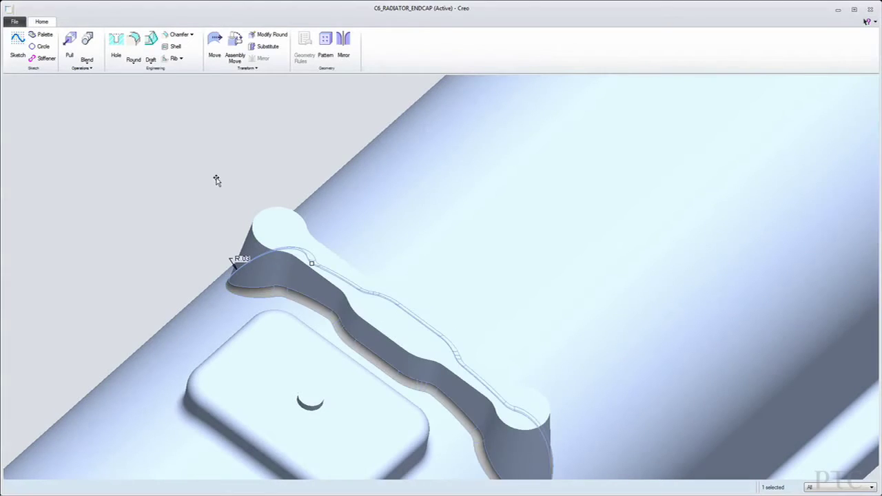
pyautogui.click(216, 180)
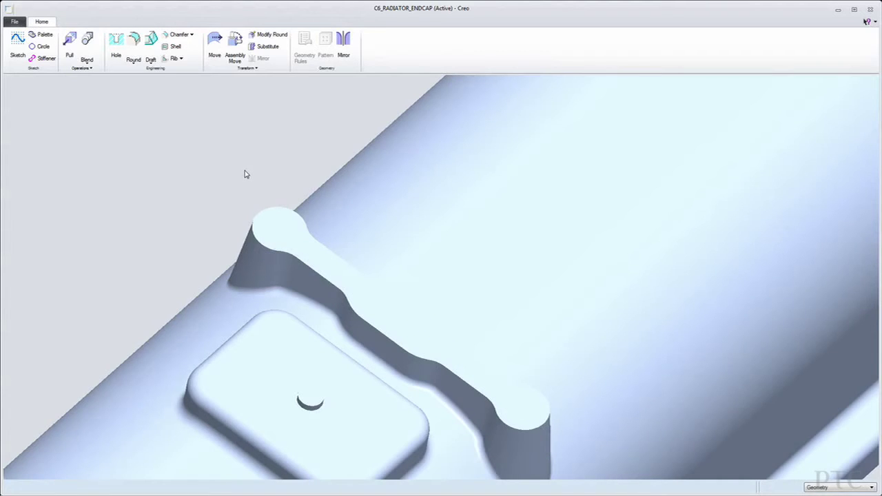
# Select the whole stiffener shape and pattern it along the tube with a spacing of .75
pyautogui.click(276, 231)
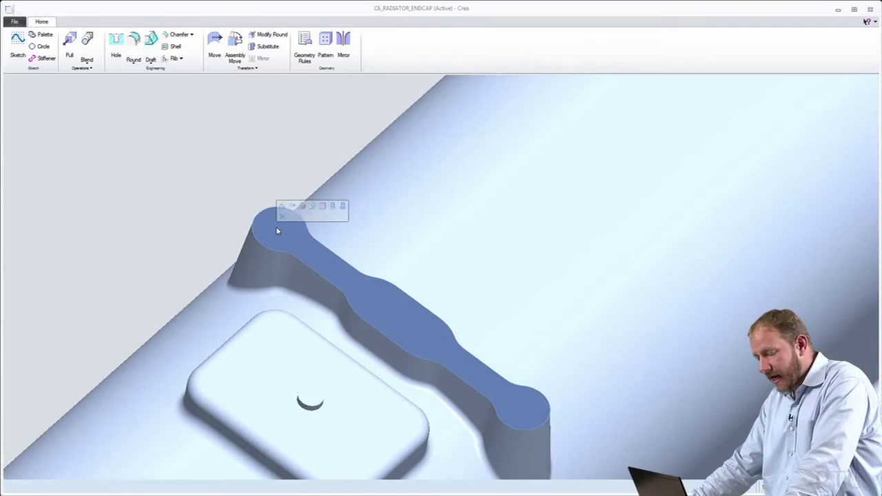
pyautogui.click(328, 208)
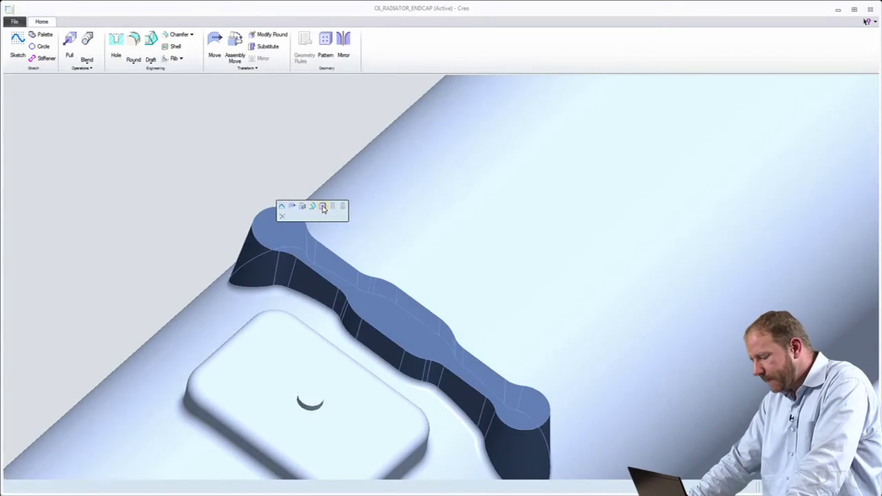
pyautogui.click(323, 206)
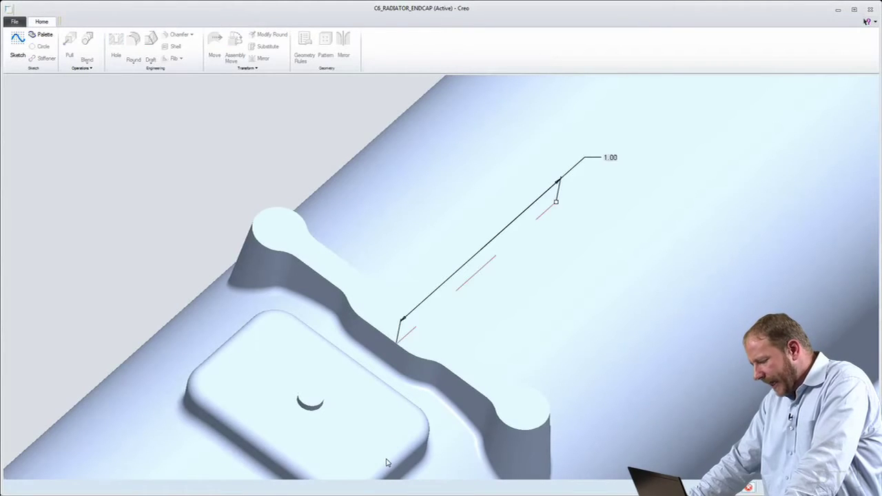
pyautogui.click(480, 261)
pyautogui.click(480, 261)
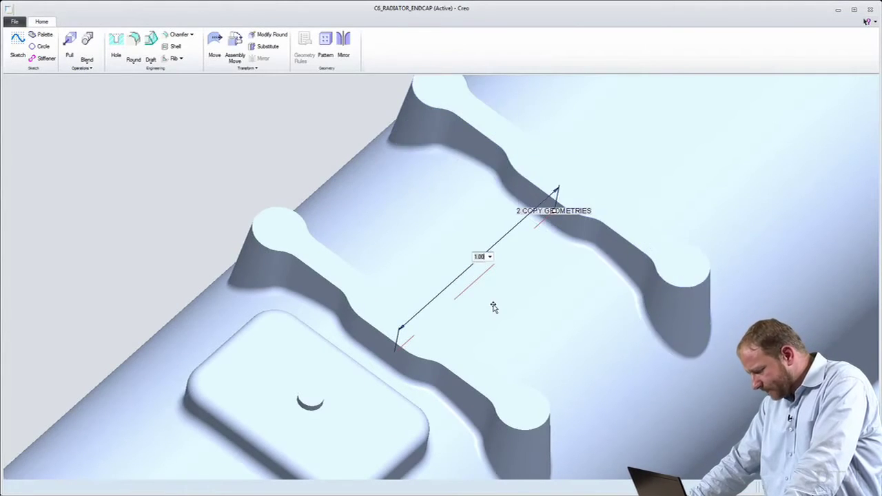
pyautogui.press('BackSpace')
pyautogui.write('.75')
pyautogui.press('Return')
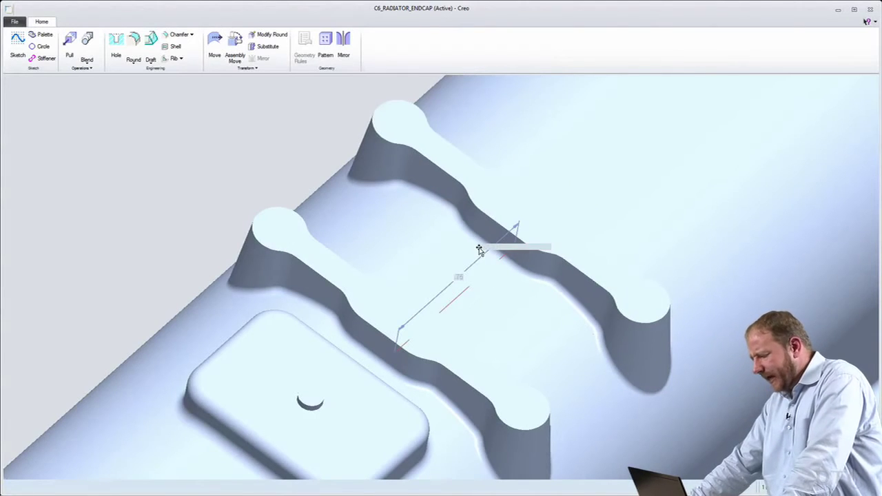
# Extend the stiffener pattern along the tube to 5 copies and finish it
pyautogui.click(480, 246)
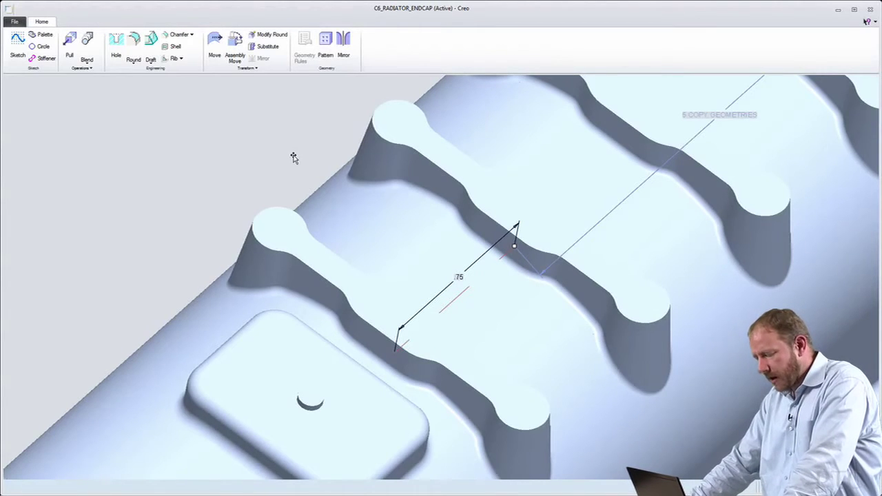
pyautogui.scroll(3, 292, 151)
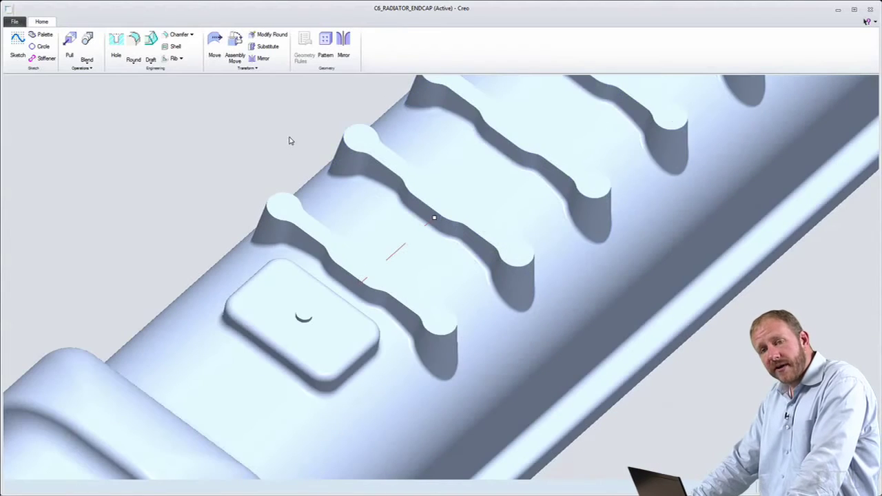
pyautogui.scroll(2, 289, 142)
pyautogui.scroll(2, 288, 158)
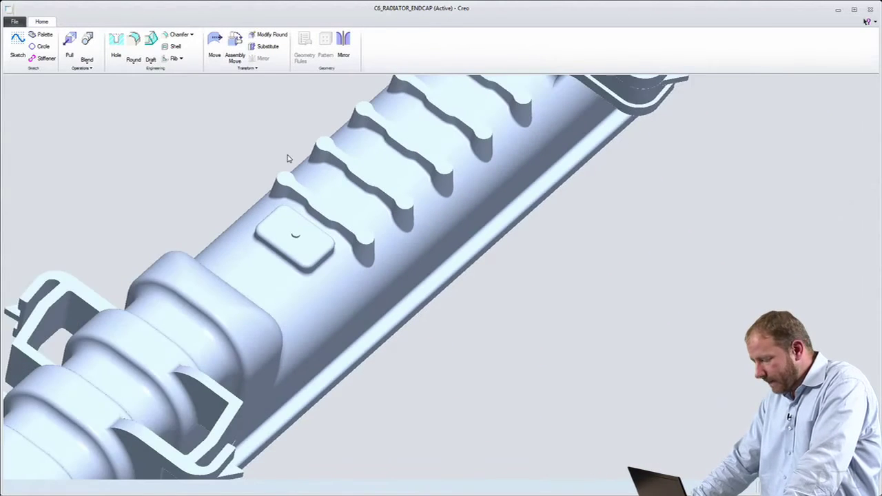
pyautogui.write('12')
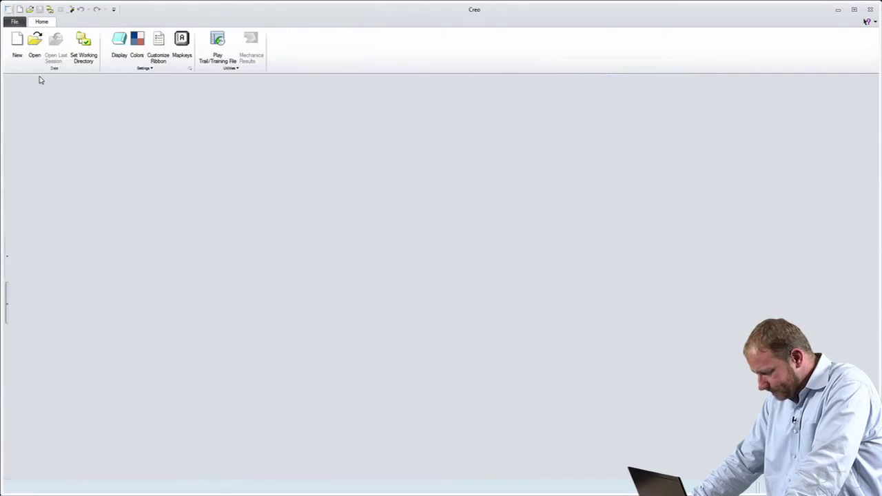
# Open c6_radiator_endcap.prt in the other Creo session and enlarge the View Changes window
pyautogui.click(34, 44)
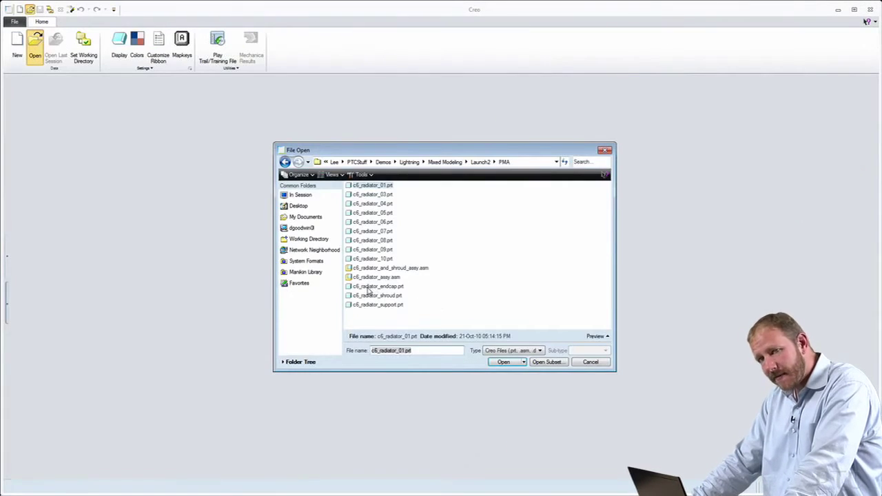
pyautogui.doubleClick(369, 287)
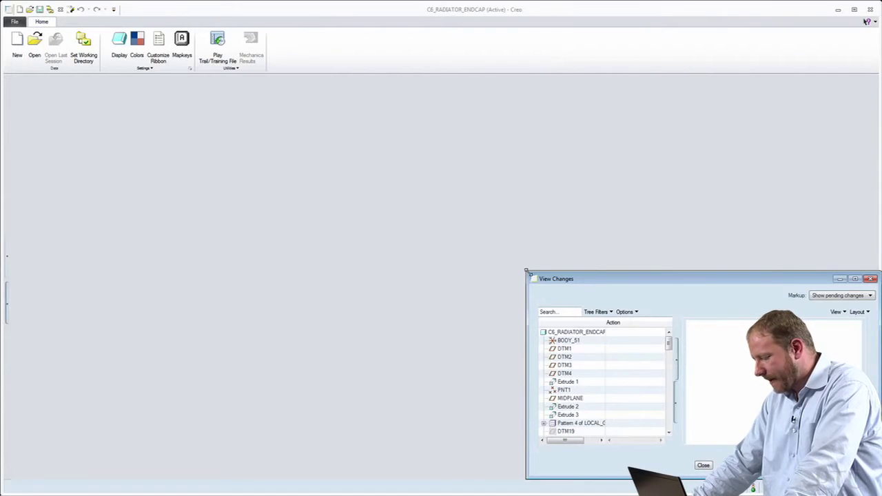
pyautogui.moveTo(526, 271); pyautogui.dragTo(355, 150)
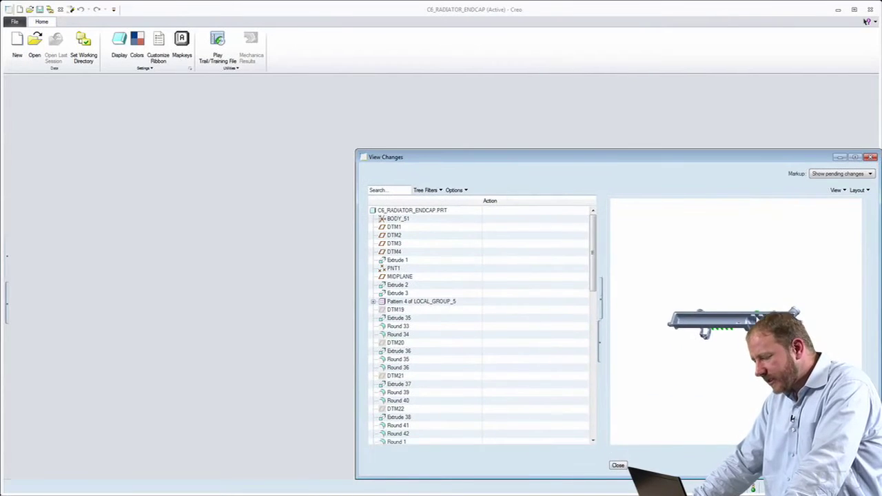
# Examine the pending changes in the preview and feature list, checking Extrude 40 and Flex Move 2 on the model
pyautogui.scroll(5, 741, 317)
pyautogui.moveTo(801, 296); pyautogui.dragTo(721, 391, button='middle')
pyautogui.scroll(-3, 721, 391)
pyautogui.scroll(5, 777, 298)
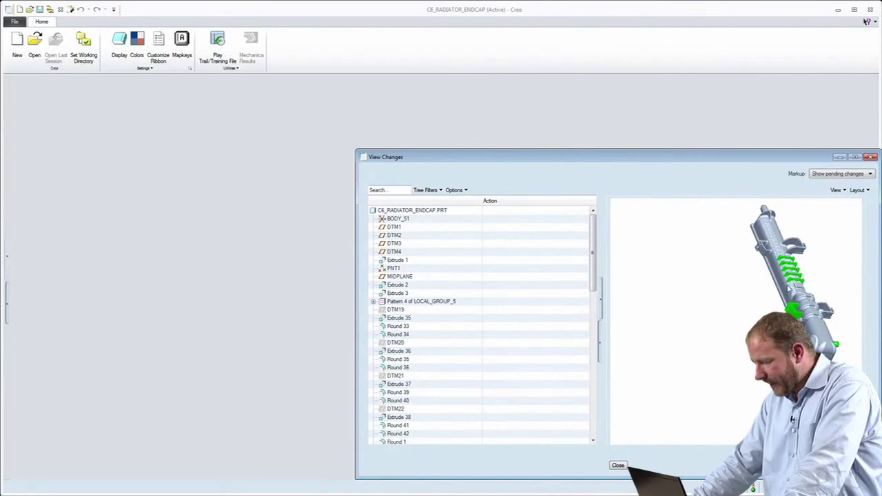
pyautogui.moveTo(796, 318)
pyautogui.mouseDown(button='middle')
pyautogui.moveTo(780, 335)
pyautogui.moveTo(788, 329)
pyautogui.mouseUp(button='middle')
pyautogui.moveTo(594, 264); pyautogui.dragTo(604, 380)
pyautogui.moveTo(602, 393); pyautogui.dragTo(603, 395)
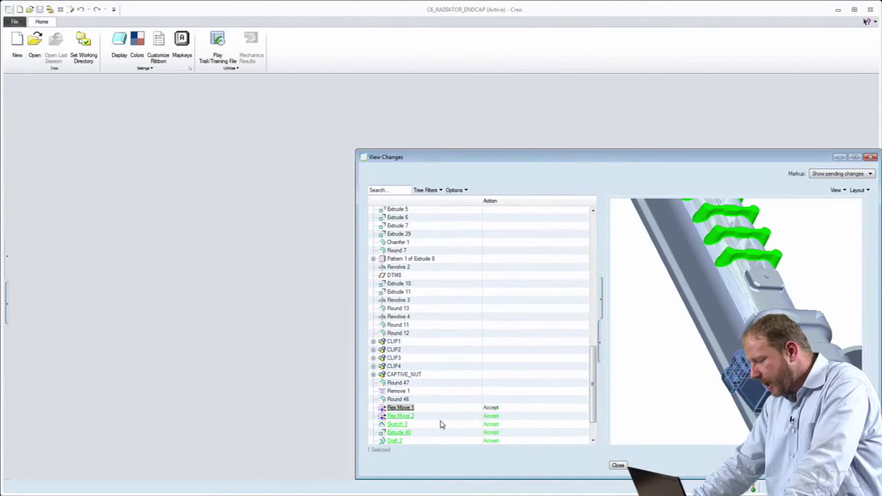
pyautogui.click(400, 434)
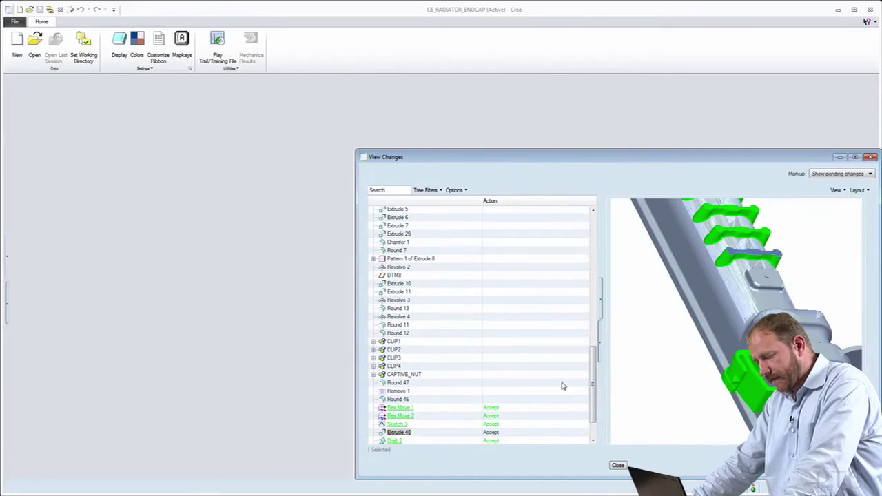
pyautogui.click(402, 417)
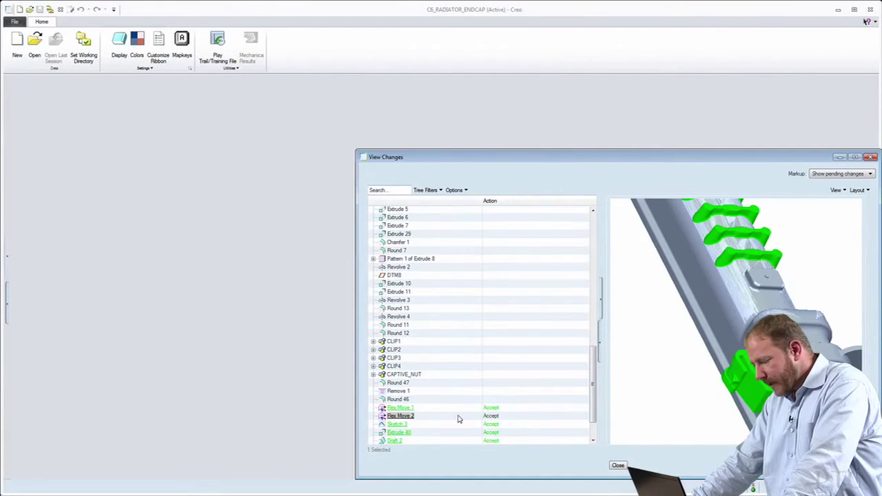
# Reject the Flex Move 1 change, leave the remaining changes accepted and close the change review
pyautogui.click(505, 409)
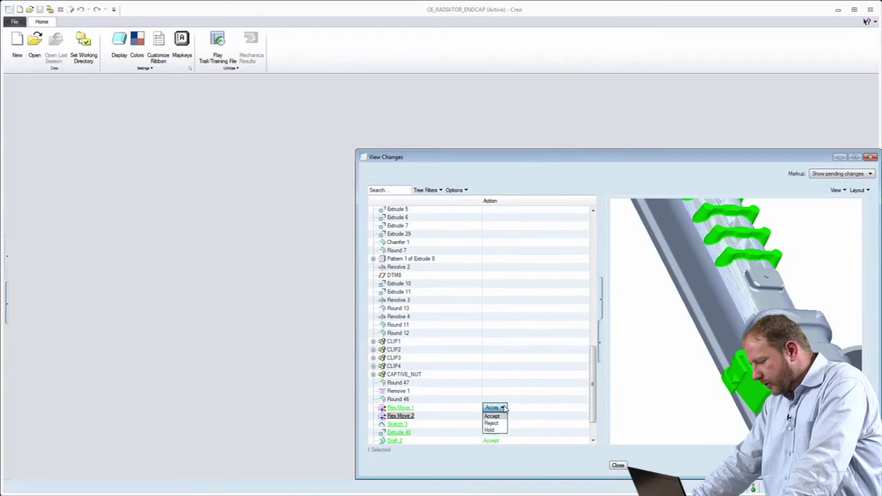
pyautogui.click(493, 423)
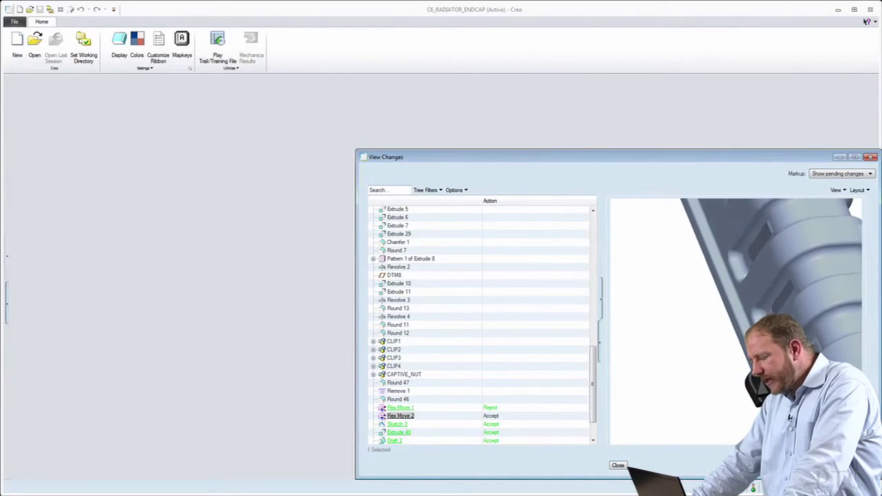
pyautogui.click(619, 466)
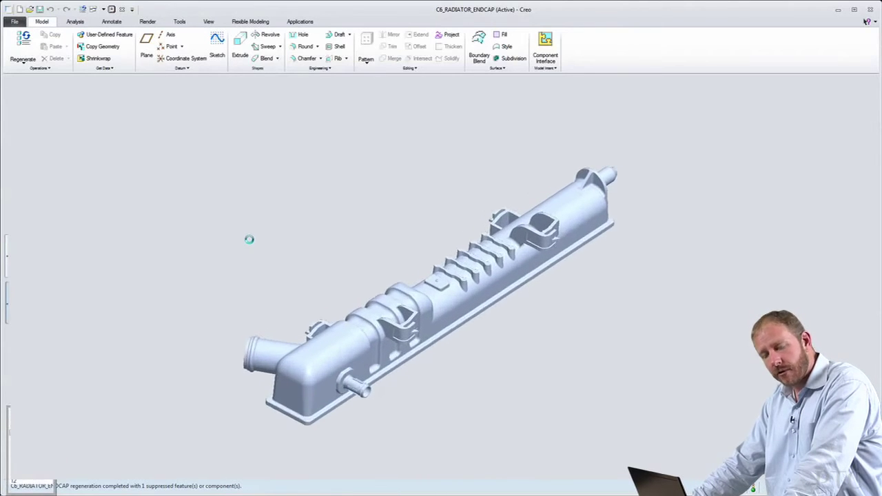
# Edit the stiffener pattern, Pattern 5 of Copy Geometry, and reduce its spacing to .50
pyautogui.moveTo(332, 381); pyautogui.dragTo(494, 357, button='middle')
pyautogui.press('F2')
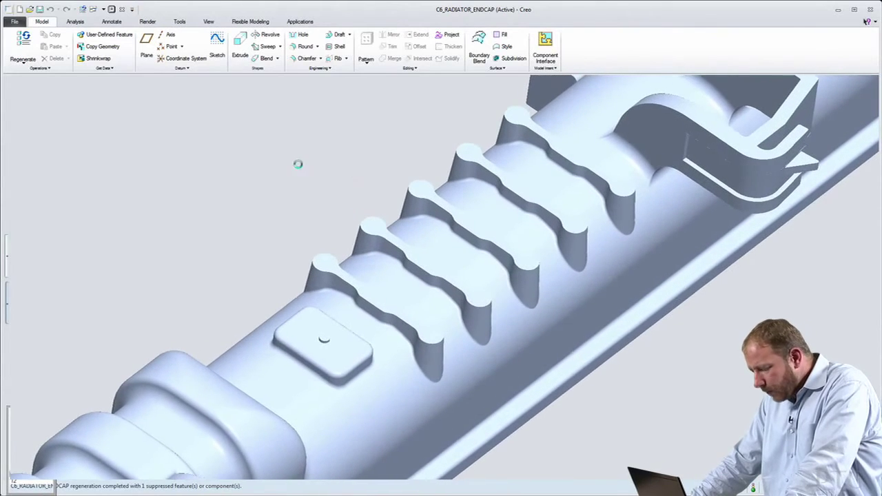
pyautogui.click(5, 256)
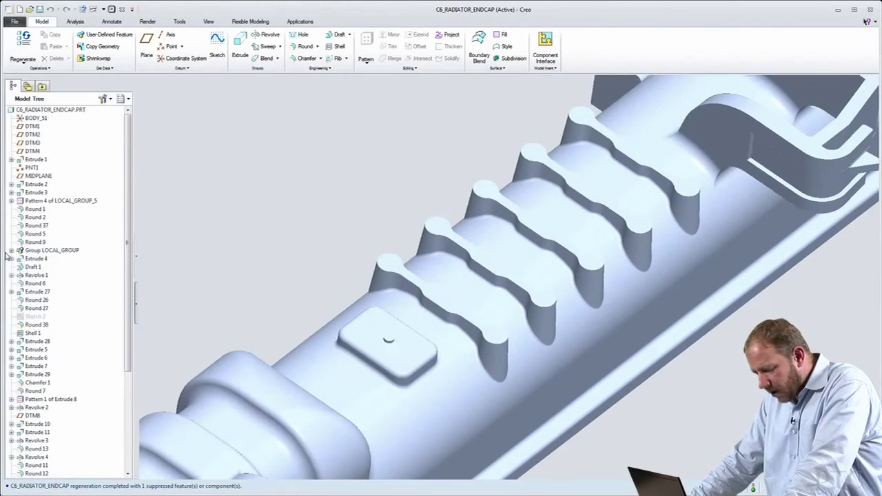
pyautogui.moveTo(126, 282); pyautogui.dragTo(134, 366)
pyautogui.click(41, 475)
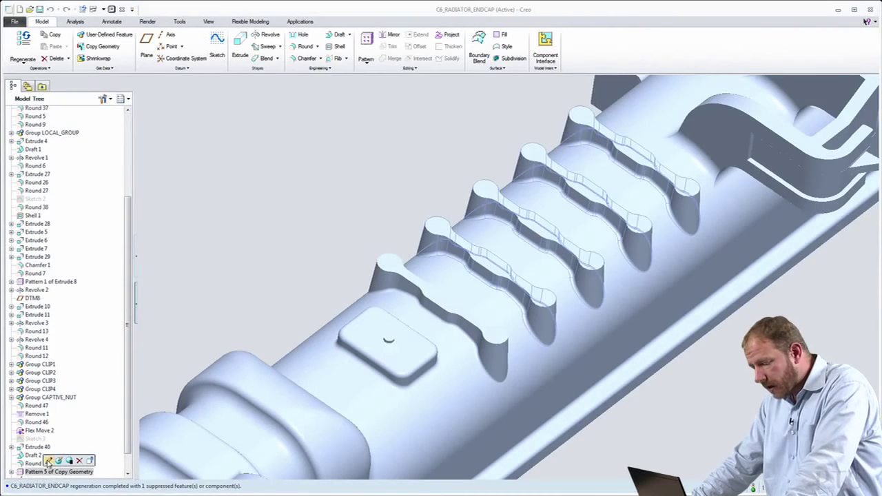
pyautogui.click(48, 461)
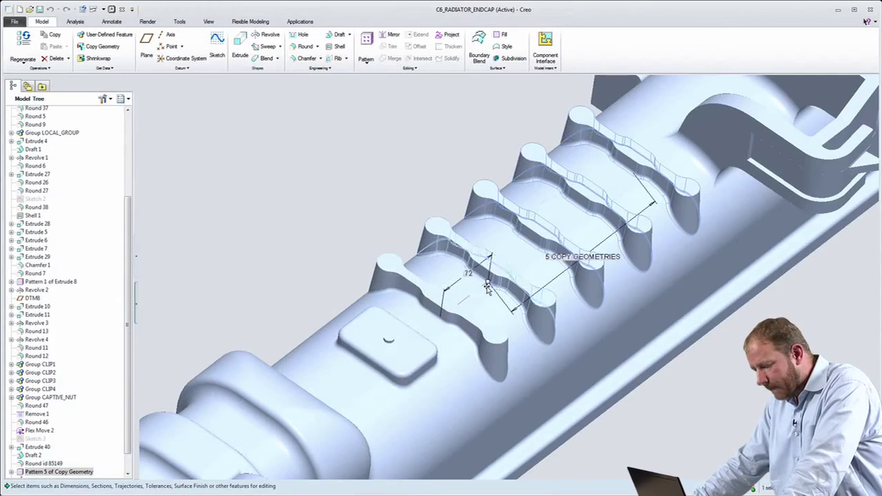
pyautogui.moveTo(487, 283); pyautogui.dragTo(474, 295)
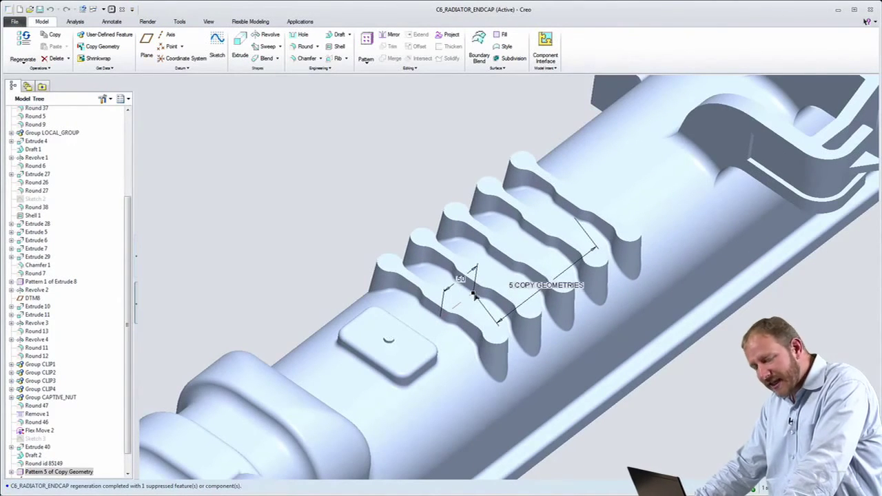
# Set the stiffener pattern's count to 7 copies and regenerate the model
pyautogui.click(511, 287)
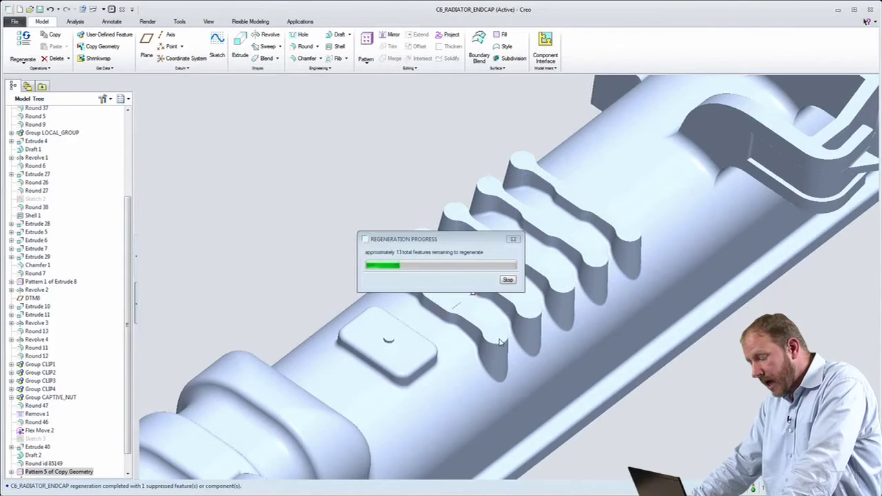
pyautogui.doubleClick(512, 287)
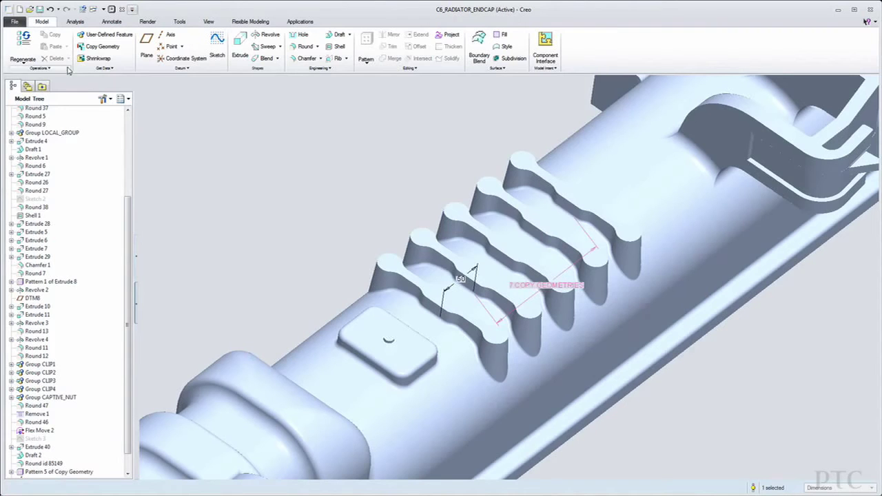
pyautogui.click(23, 43)
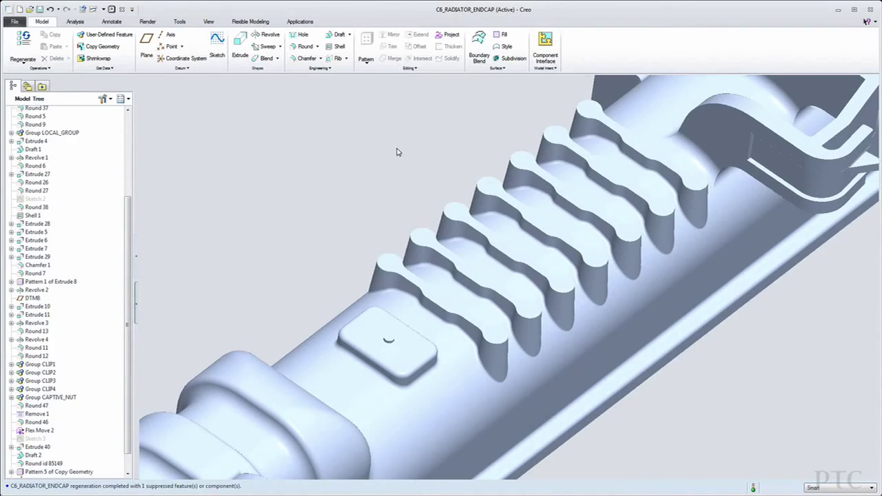
# Edit the stiffener's Sketch 3 and delete the straight lines and adjoining arcs outlining the raised middle section
pyautogui.click(38, 439)
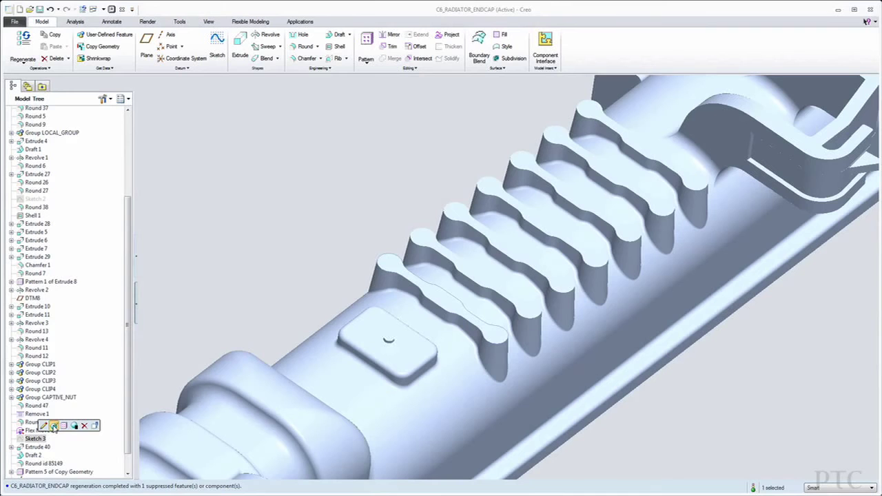
pyautogui.click(54, 427)
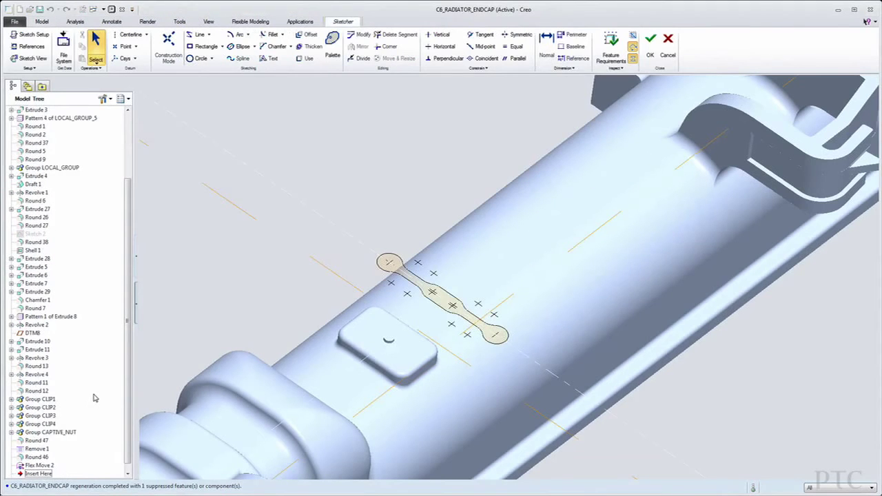
pyautogui.press('F12')
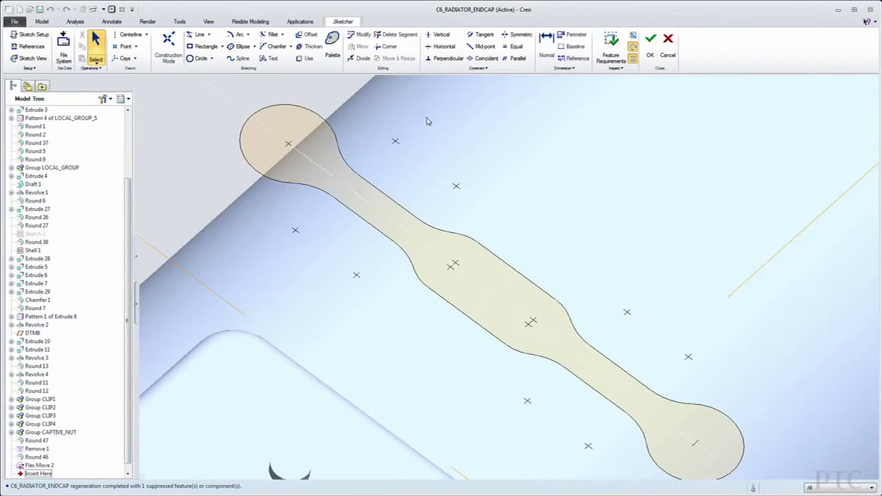
pyautogui.click(393, 34)
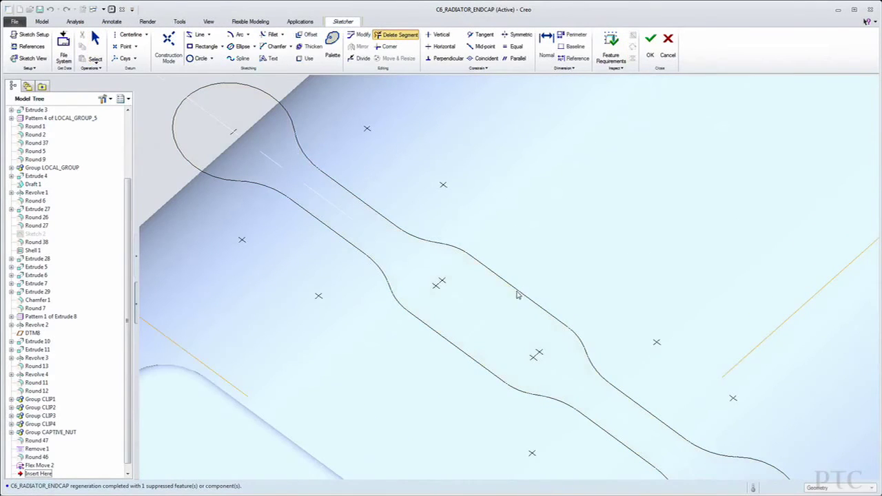
pyautogui.moveTo(459, 252)
pyautogui.mouseDown()
pyautogui.moveTo(441, 246)
pyautogui.moveTo(397, 291)
pyautogui.mouseUp()
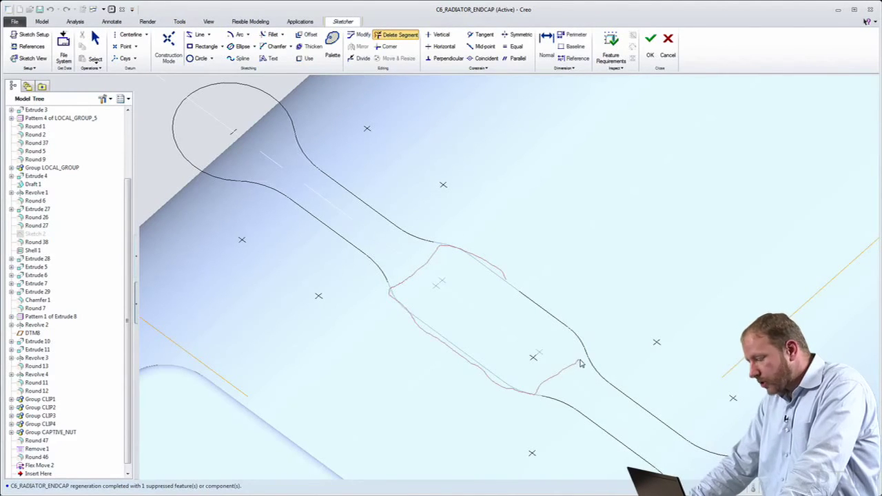
pyautogui.moveTo(529, 308); pyautogui.dragTo(521, 302)
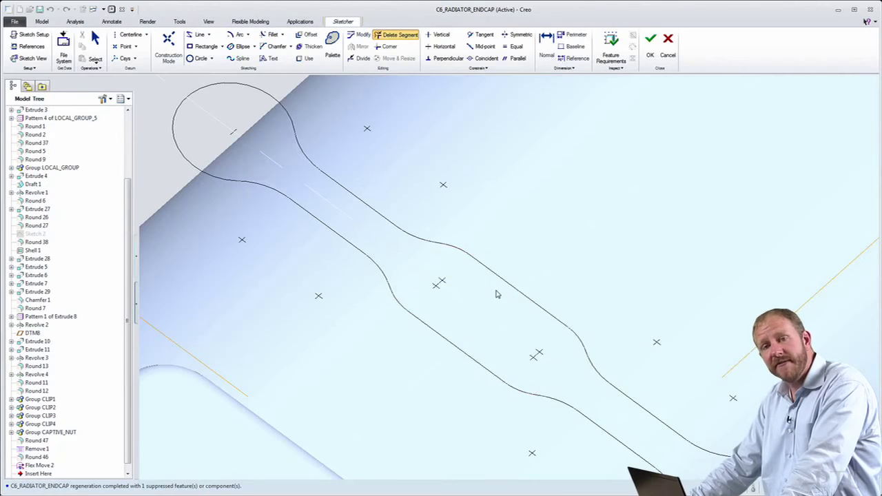
# Bridge both gaps in the stiffener outline with 3-Point / Tangent End arcs, forming a curved bulge, and accept the sketch
pyautogui.click(248, 34)
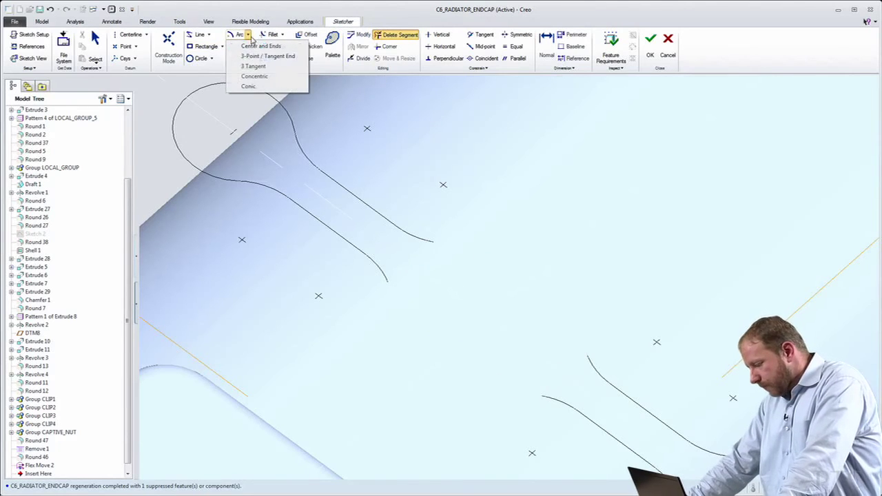
pyautogui.click(257, 57)
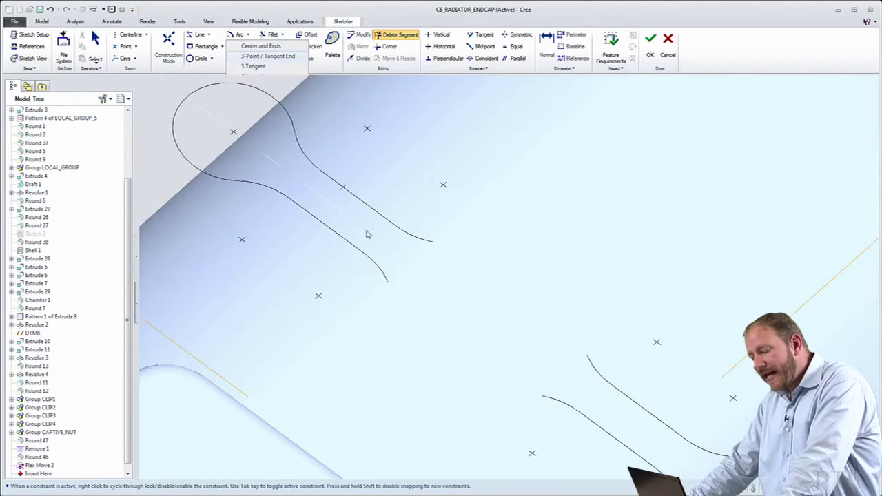
pyautogui.click(388, 282)
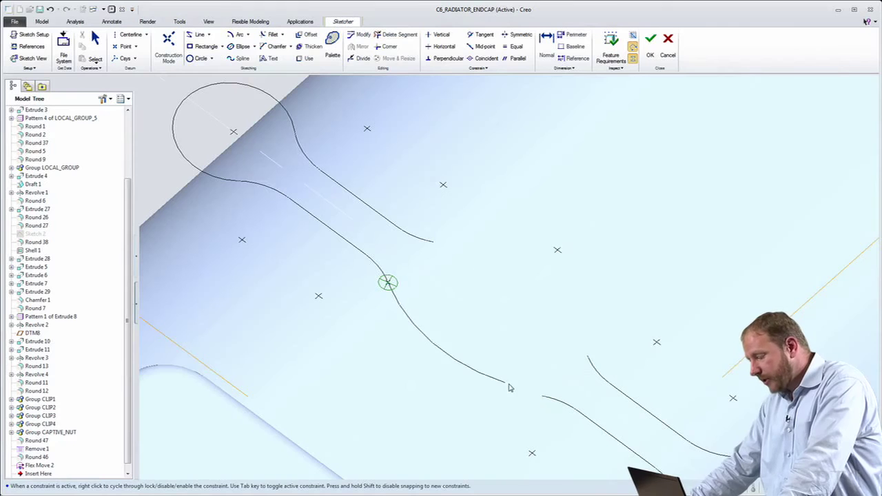
pyautogui.click(588, 358)
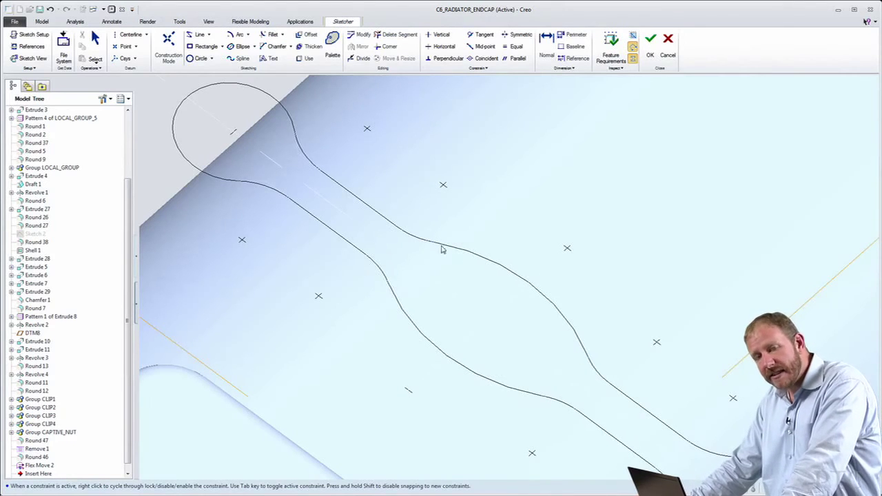
pyautogui.middleClick(462, 273)
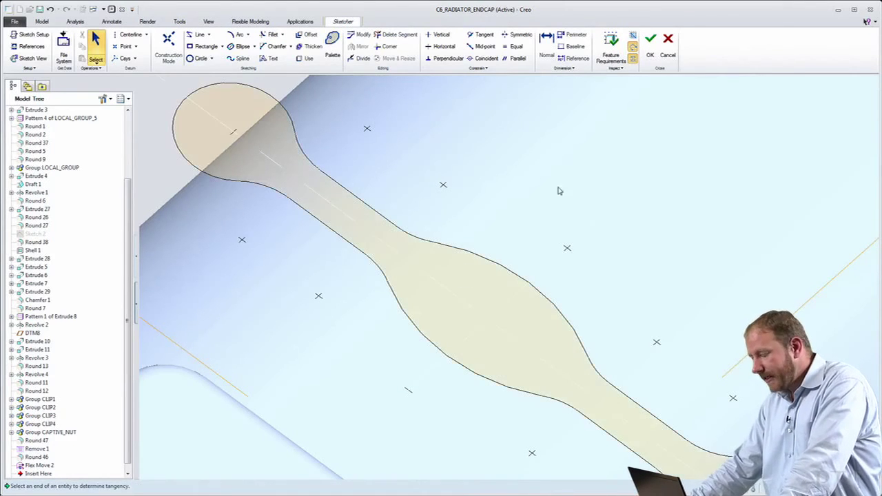
pyautogui.click(648, 47)
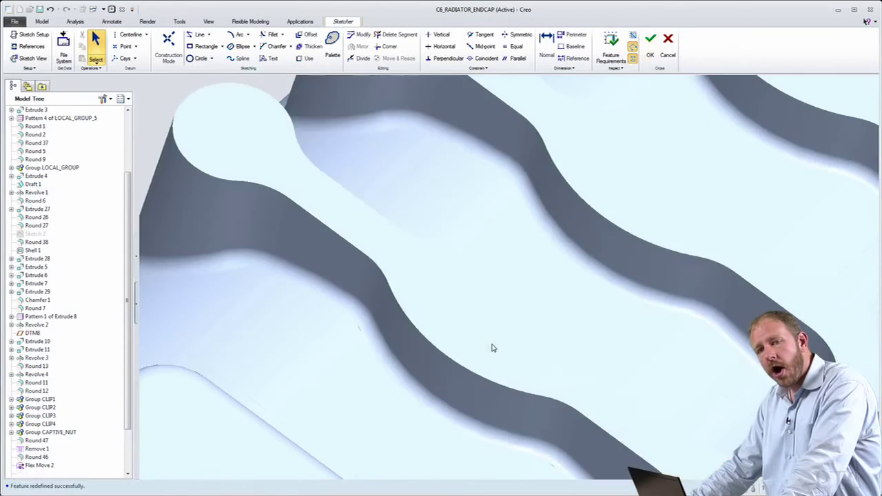
pyautogui.press('F8')
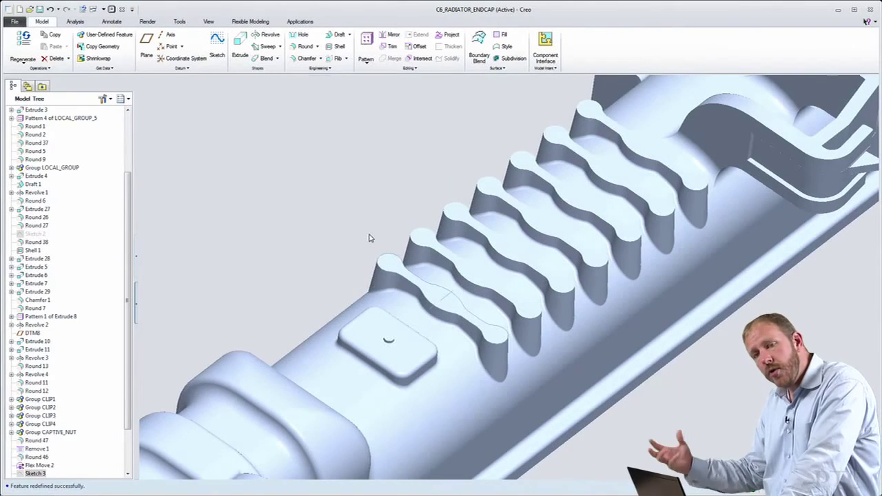
# Edit the rib pattern around the small side pipe fitting, set its count to 14 extrudes and regenerate the model
pyautogui.press('F2')
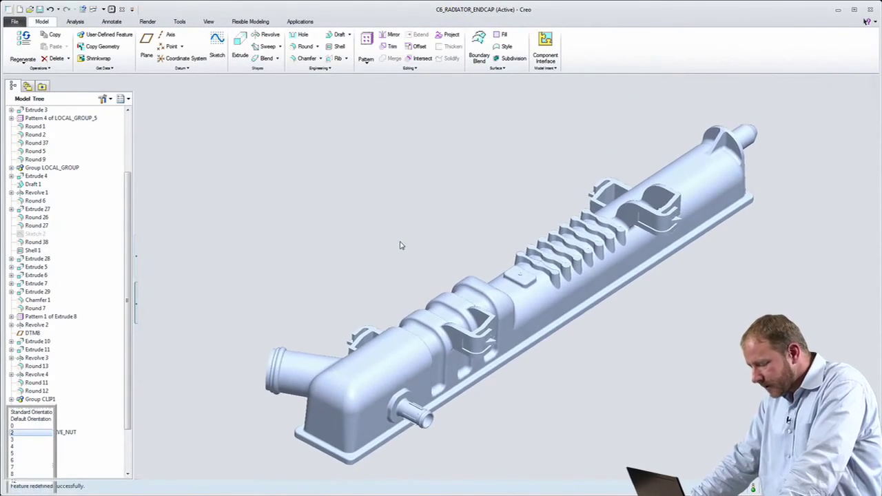
pyautogui.press('F6')
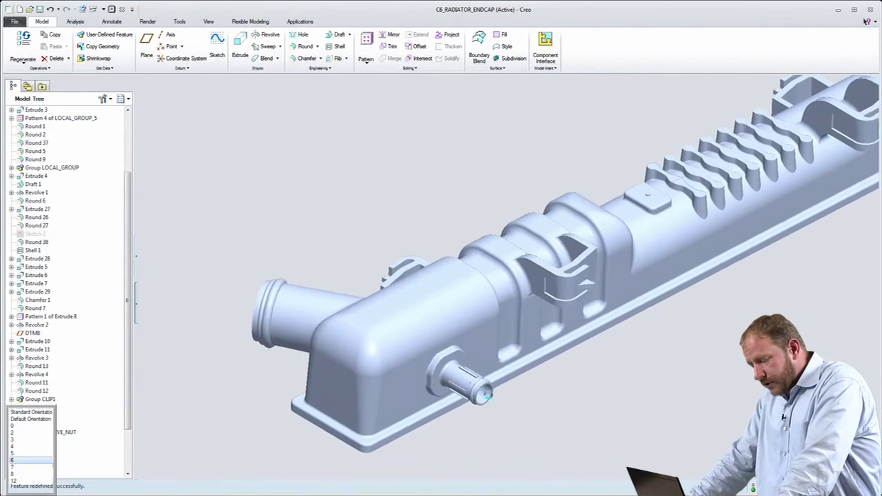
pyautogui.press('F7')
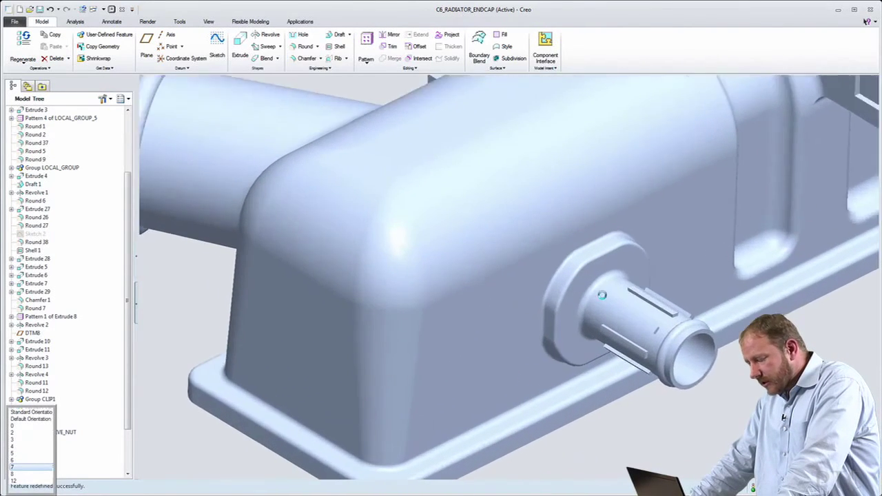
pyautogui.scroll(2, 490, 393)
pyautogui.scroll(-2, 656, 318)
pyautogui.scroll(-3, 728, 300)
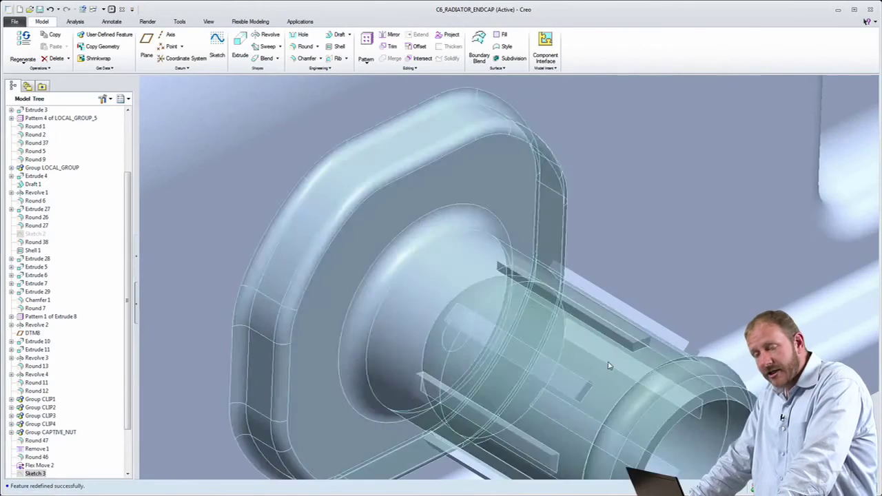
pyautogui.click(557, 379)
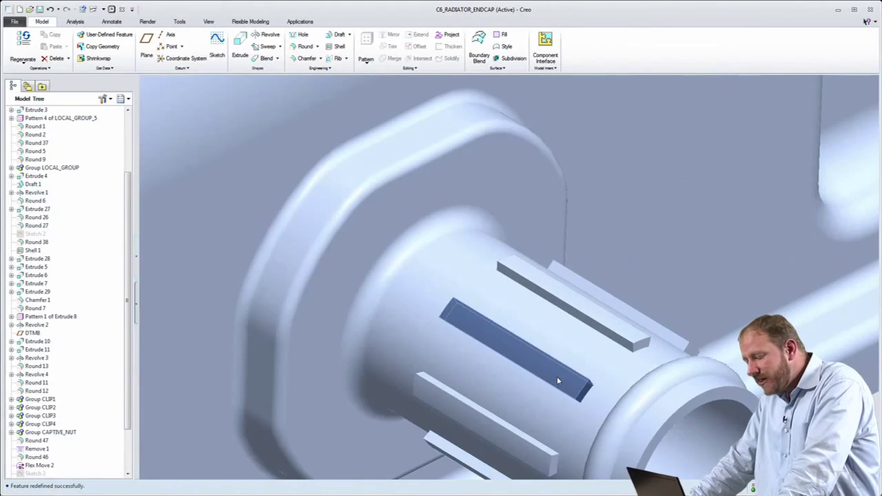
pyautogui.click(562, 366)
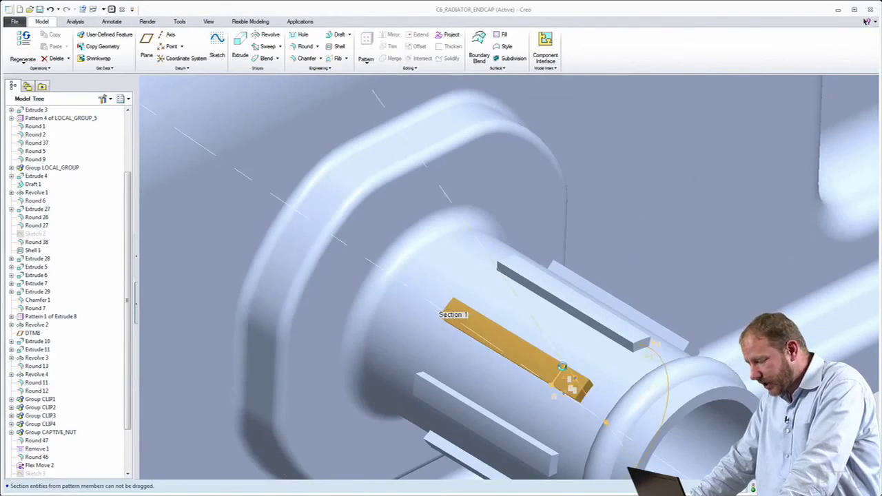
pyautogui.moveTo(572, 347); pyautogui.dragTo(573, 357)
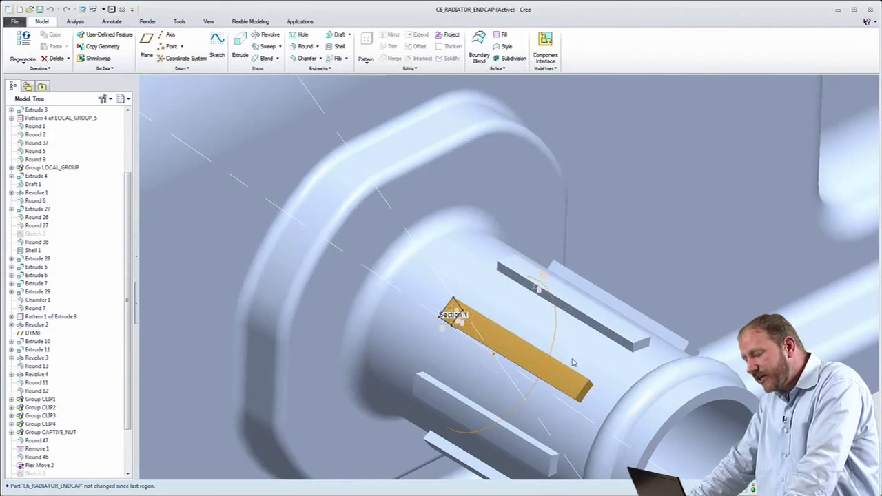
pyautogui.doubleClick(575, 348)
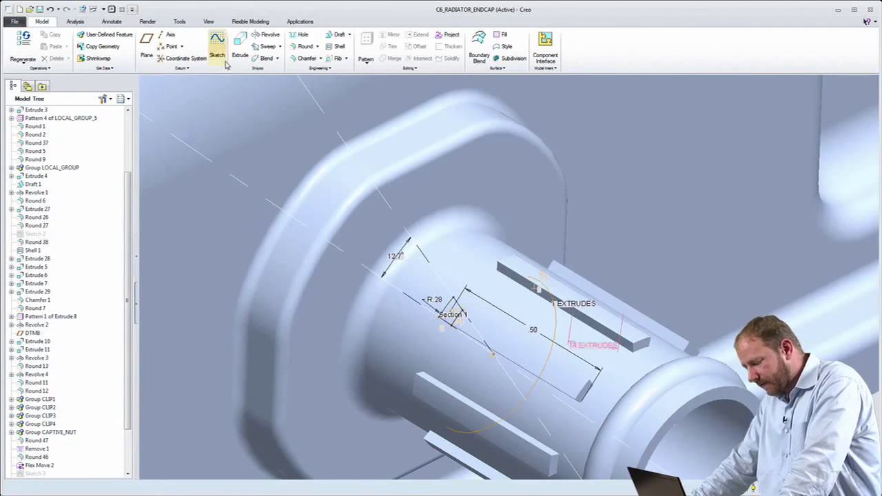
pyautogui.click(29, 51)
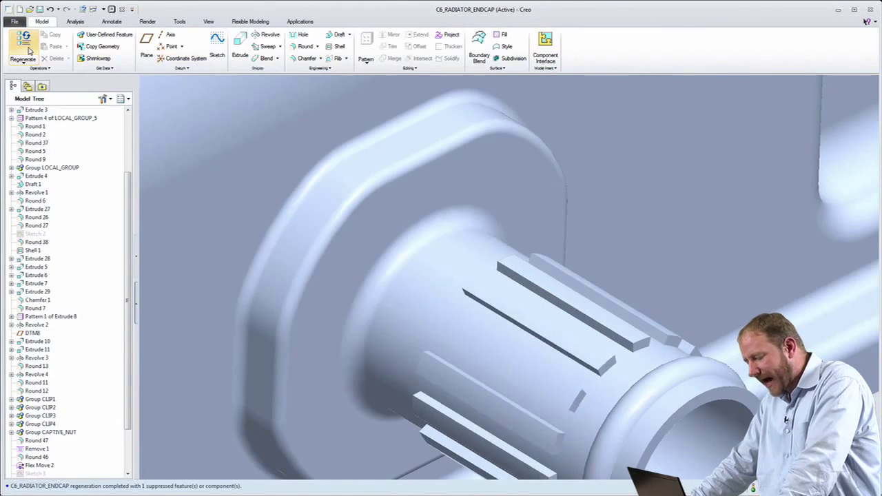
pyautogui.scroll(3, 374, 221)
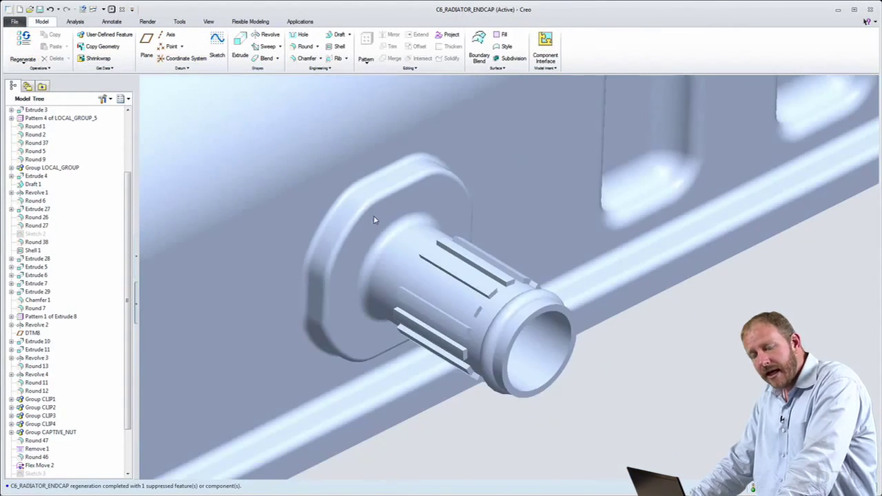
pyautogui.moveTo(375, 220)
pyautogui.mouseDown(button='middle')
pyautogui.moveTo(354, 180)
pyautogui.moveTo(371, 220)
pyautogui.mouseUp(button='middle')
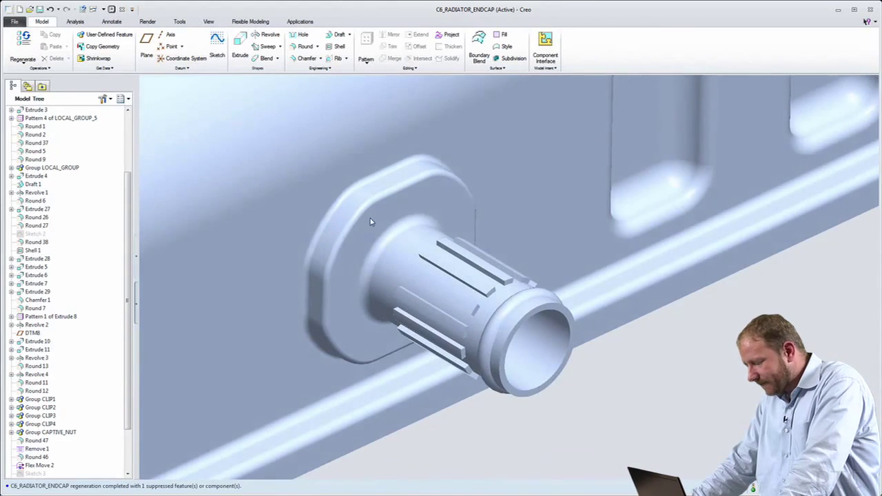
pyautogui.press('F2')
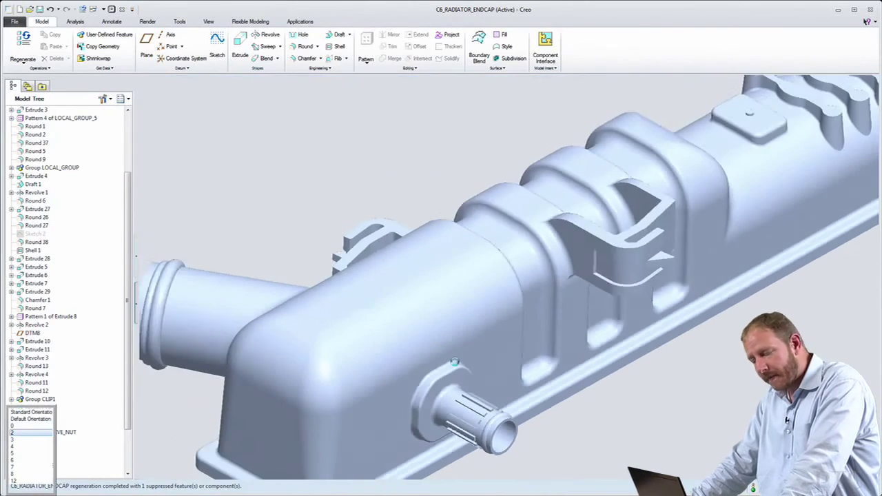